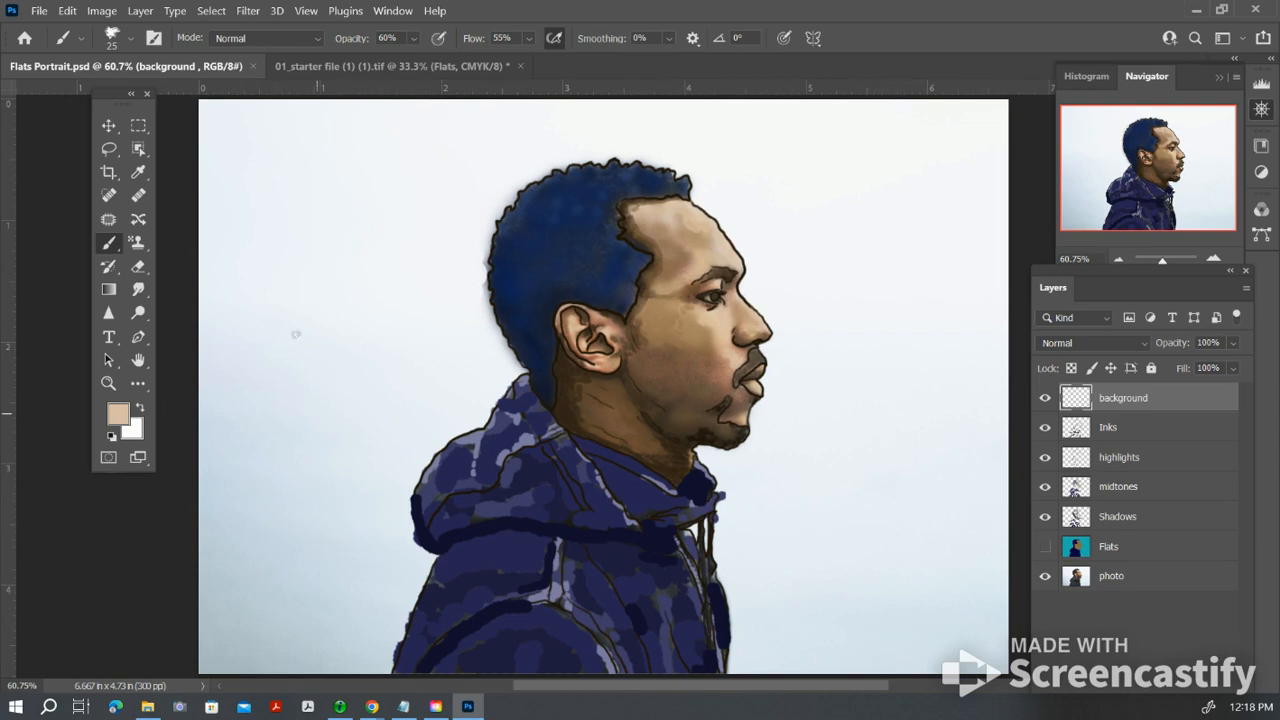
Step: Select the man on the photo layer with the Object Selection tool, then invert the selection to cover everything around him
left_click(1163, 587)
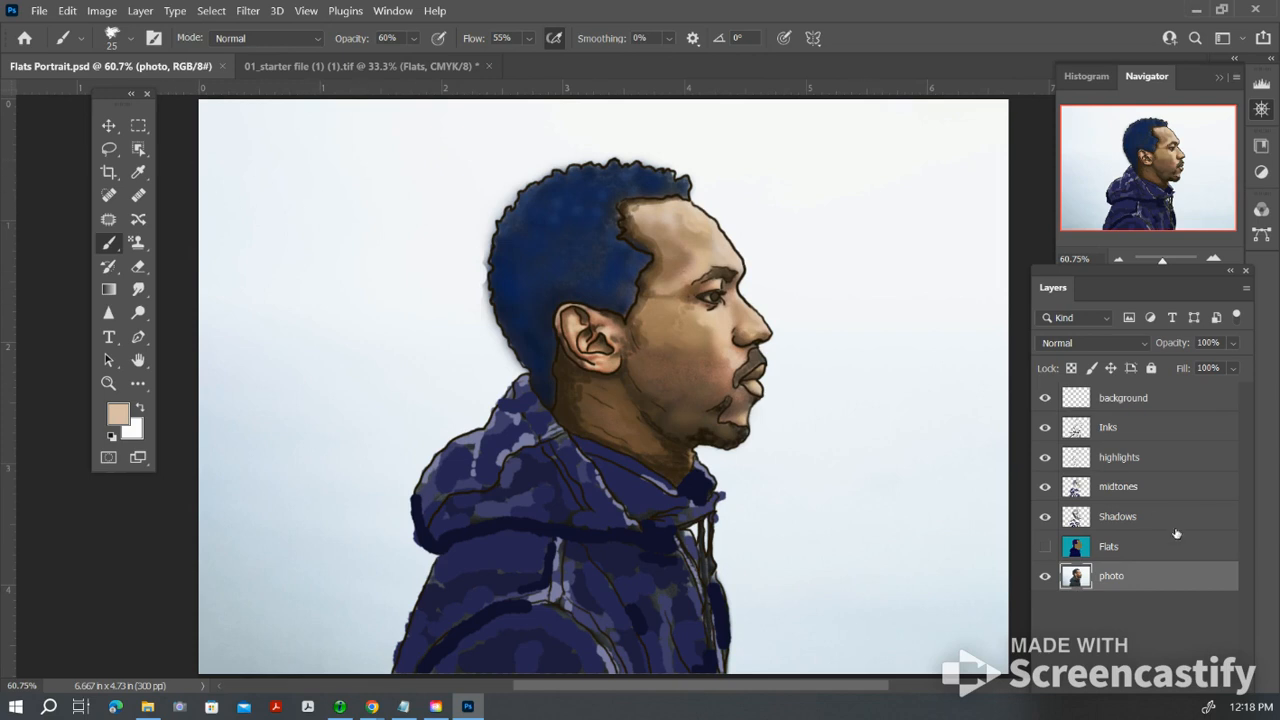
left_click(143, 153)
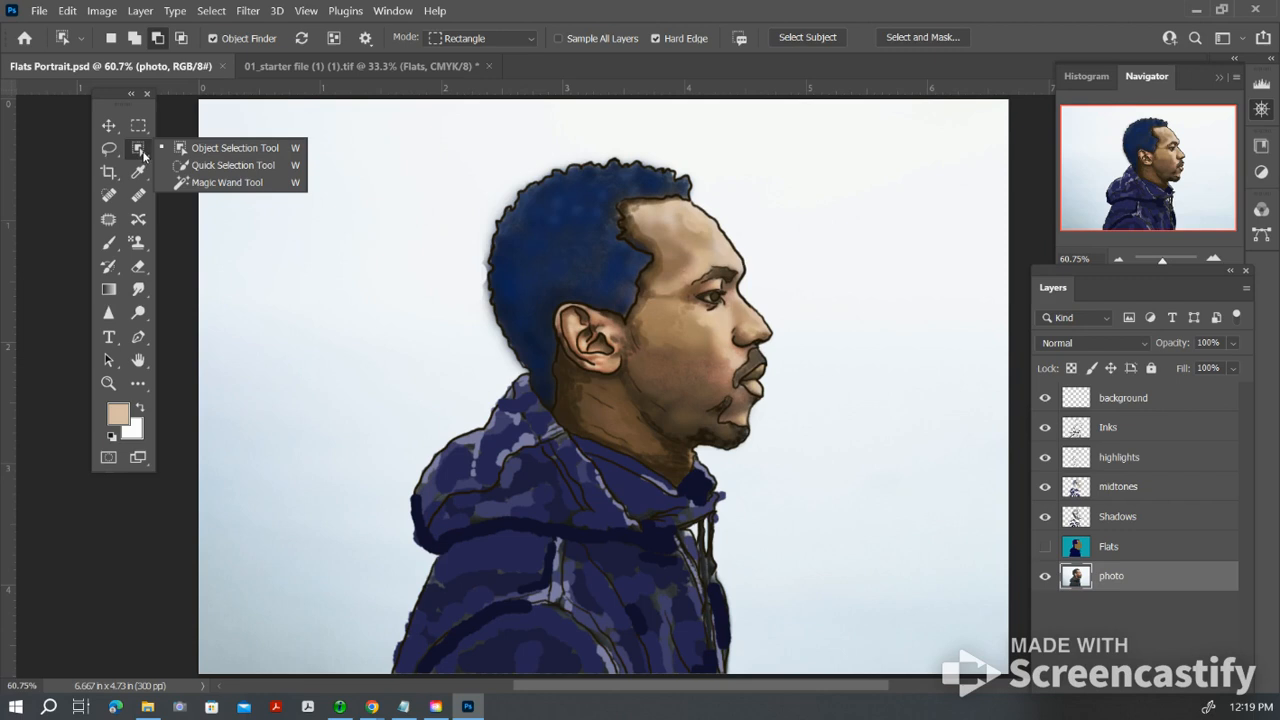
left_click(193, 155)
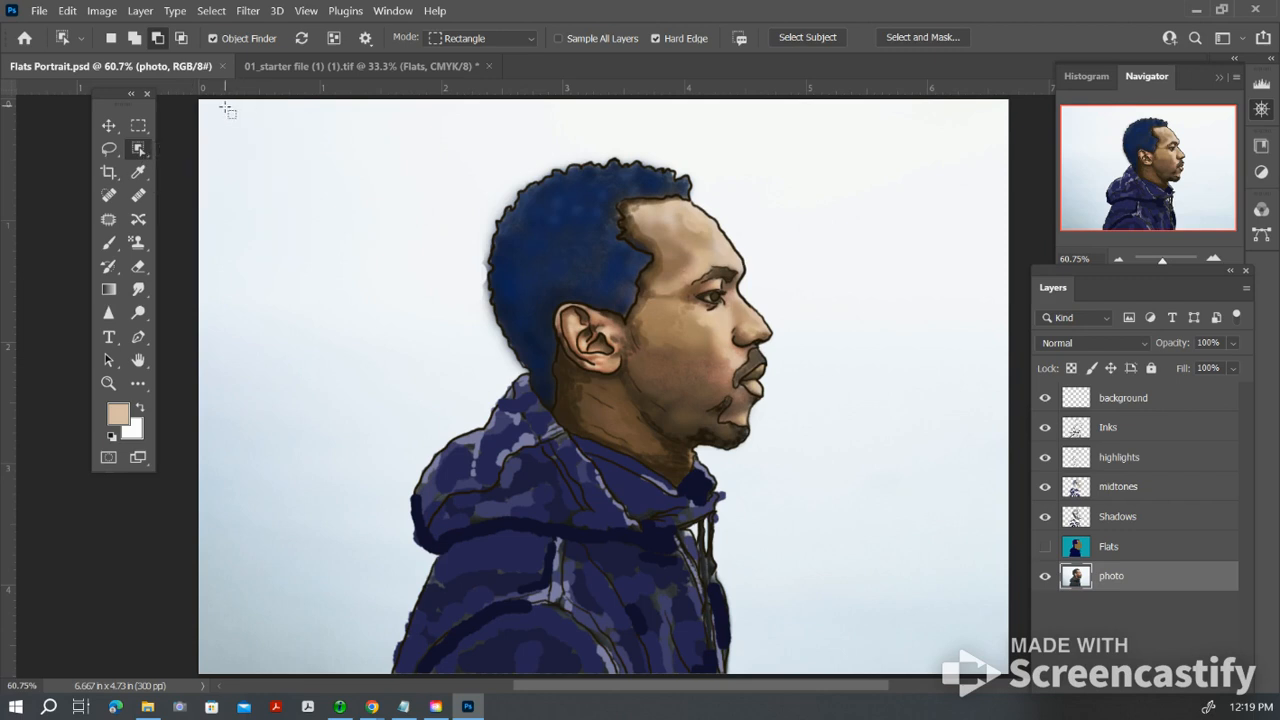
left_click_drag(224, 105, 926, 673)
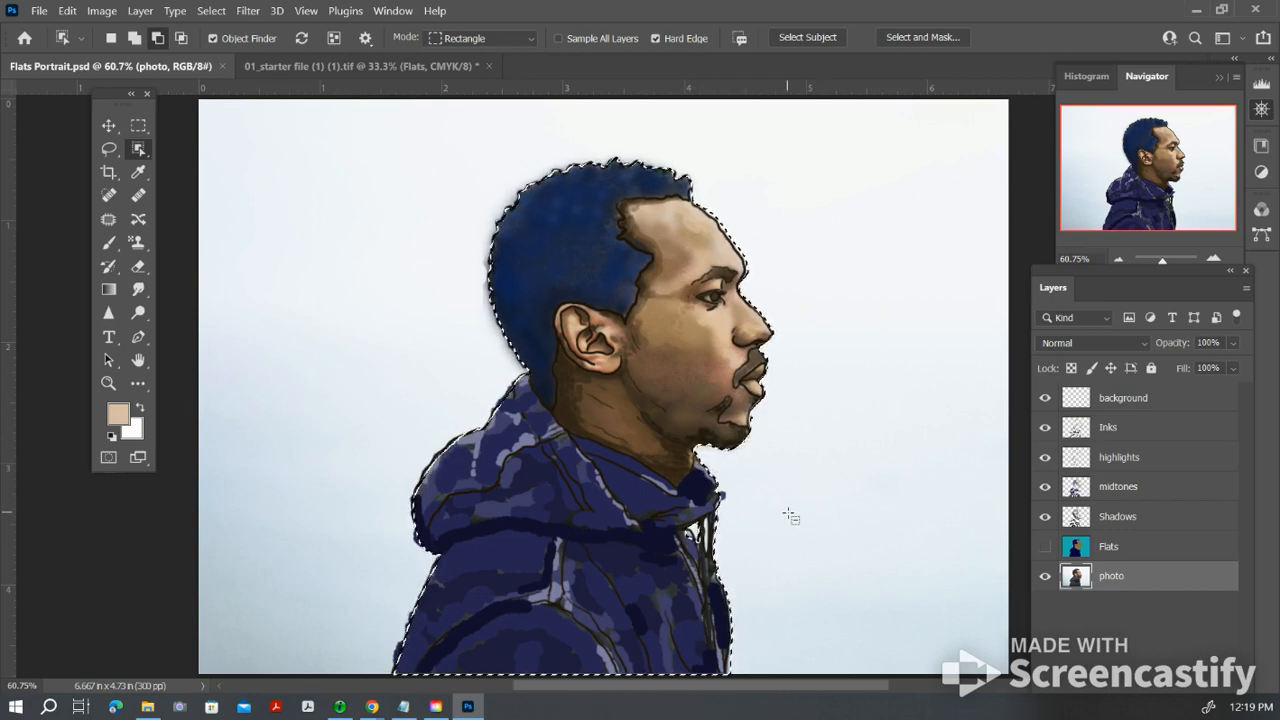
left_click(210, 11)
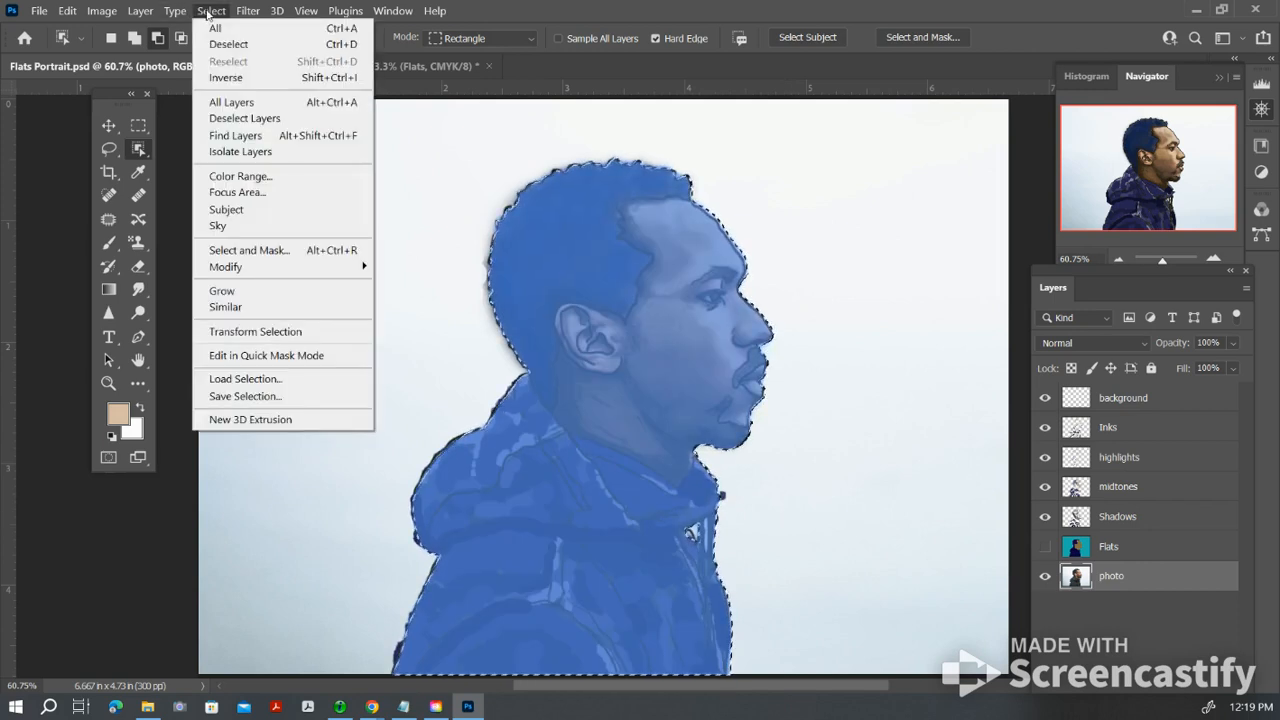
left_click(263, 79)
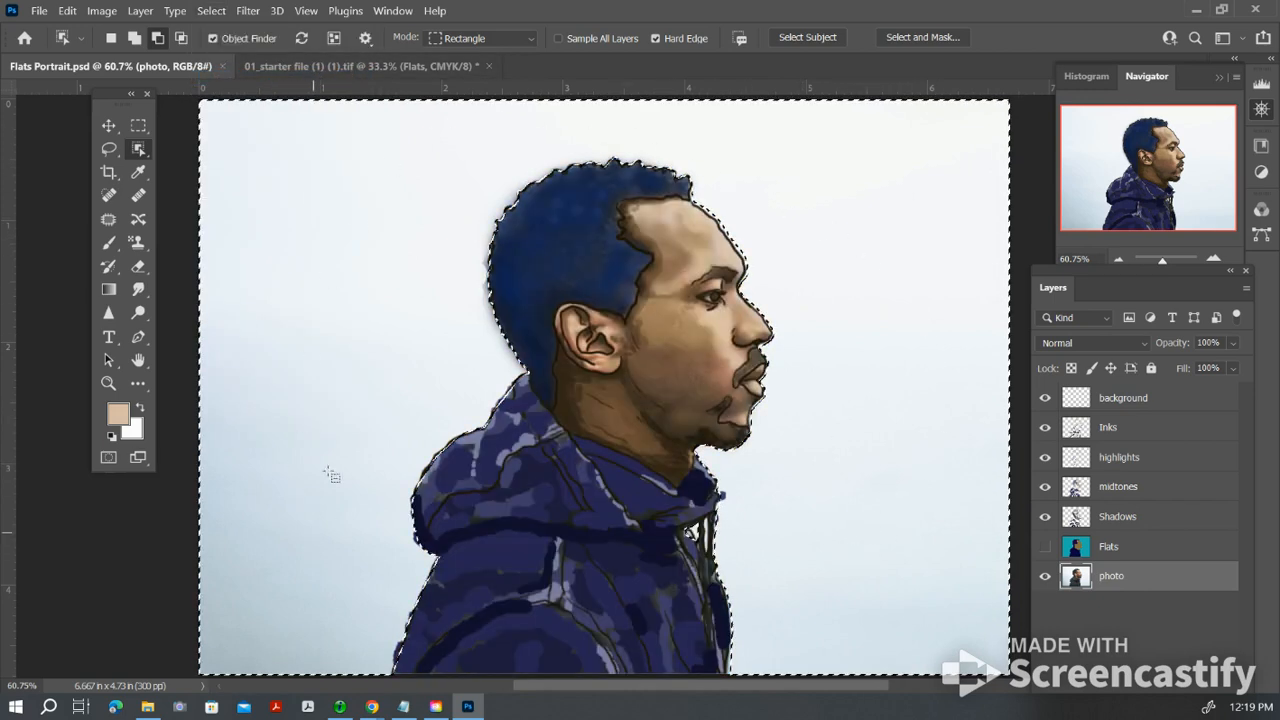
Step: Fill the selected area on the background layer with the purple-to-pink gradient from the Reds presets, redrawing it with purple starting beside the face
left_click(1165, 400)
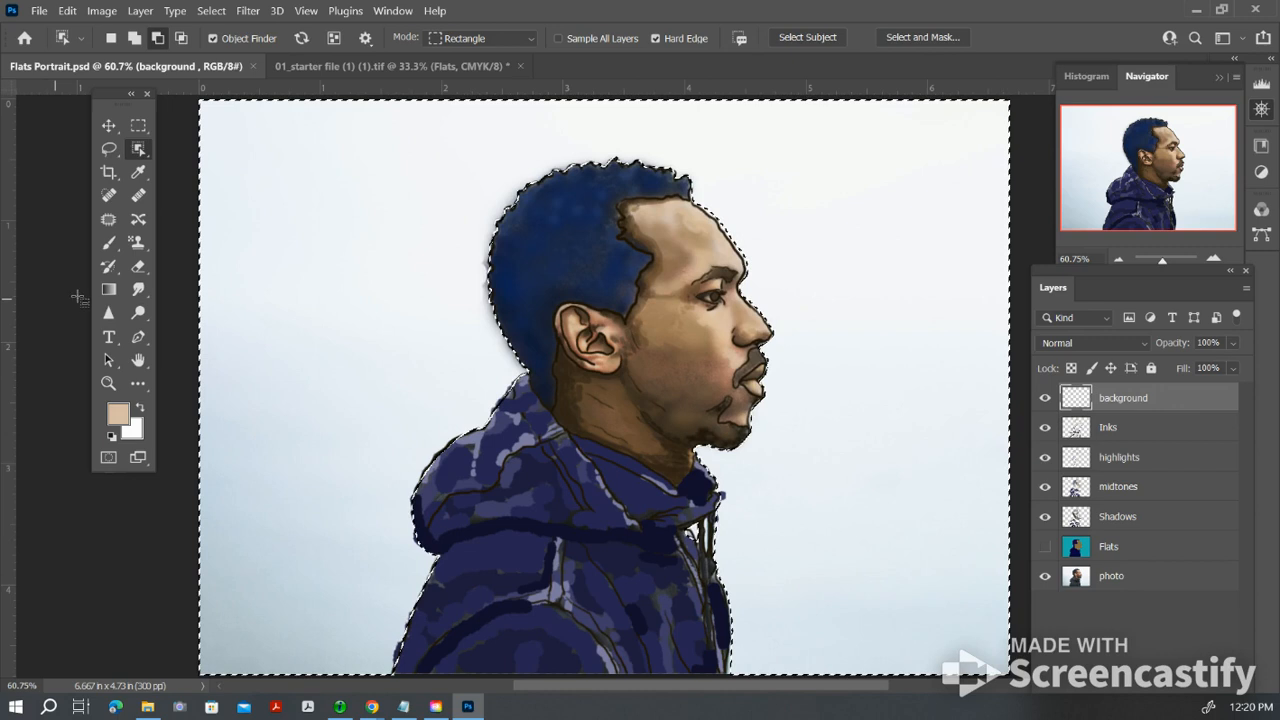
left_click(112, 290)
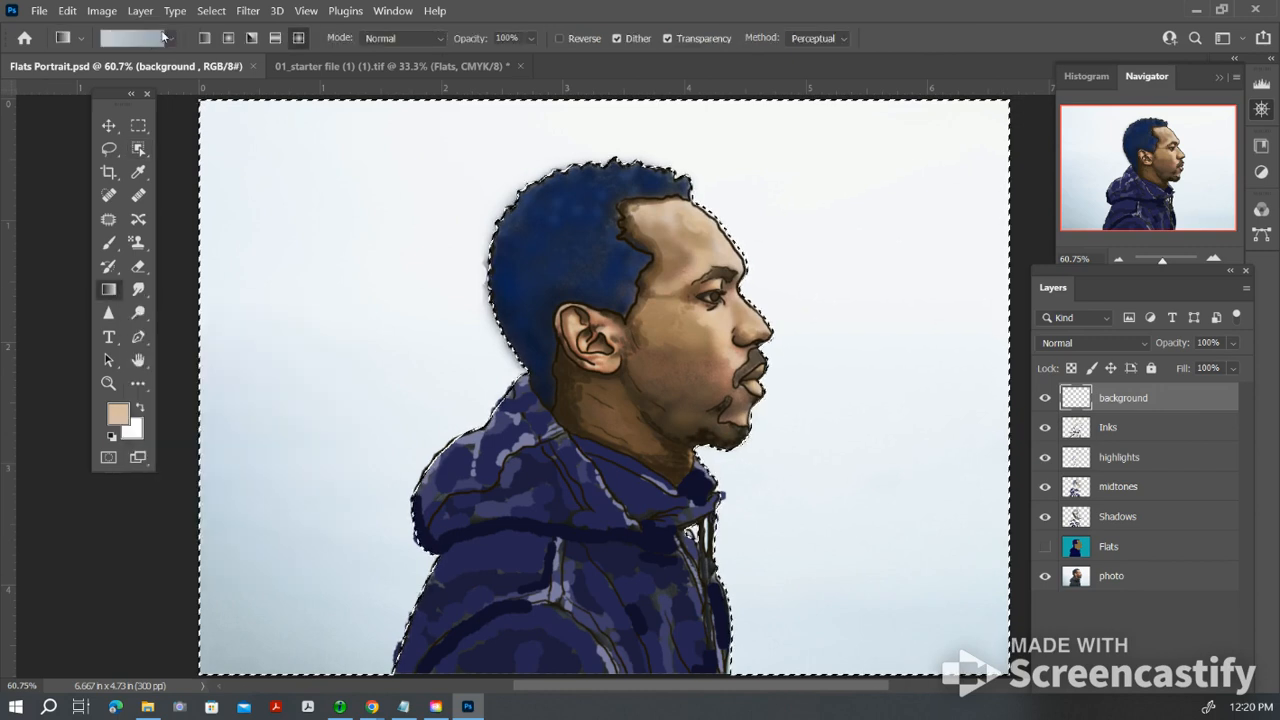
left_click(171, 40)
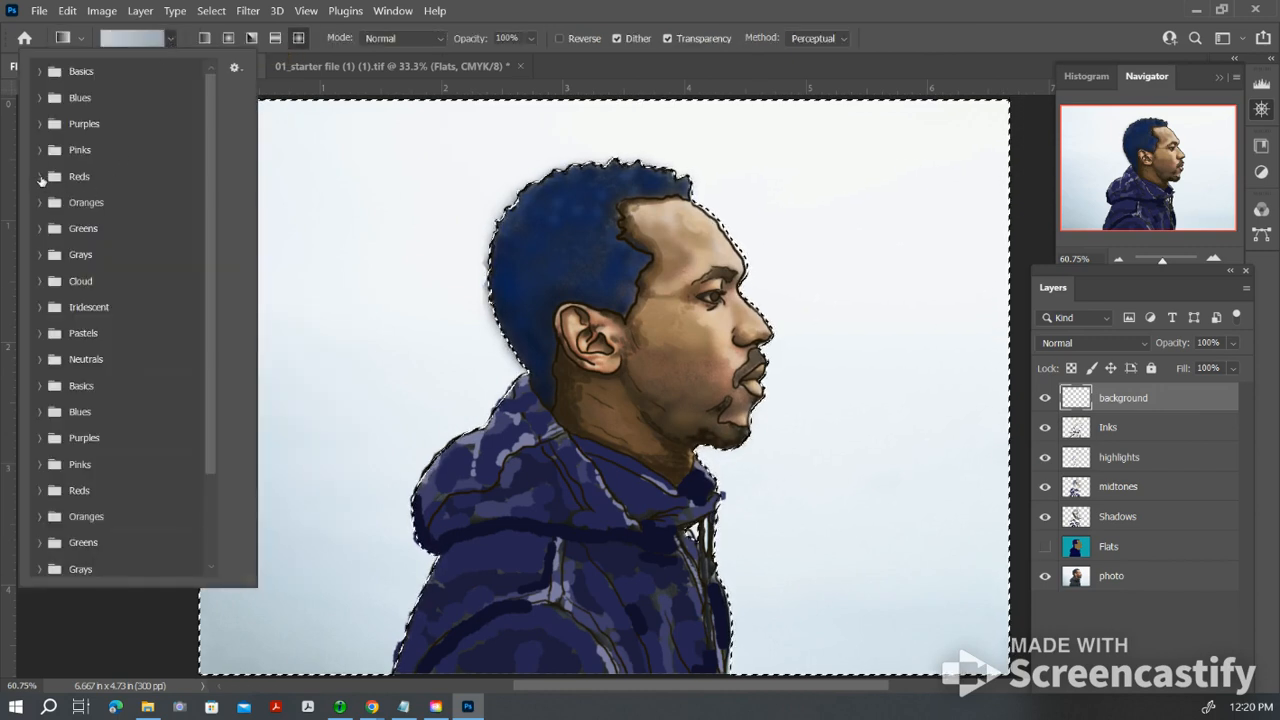
left_click(41, 177)
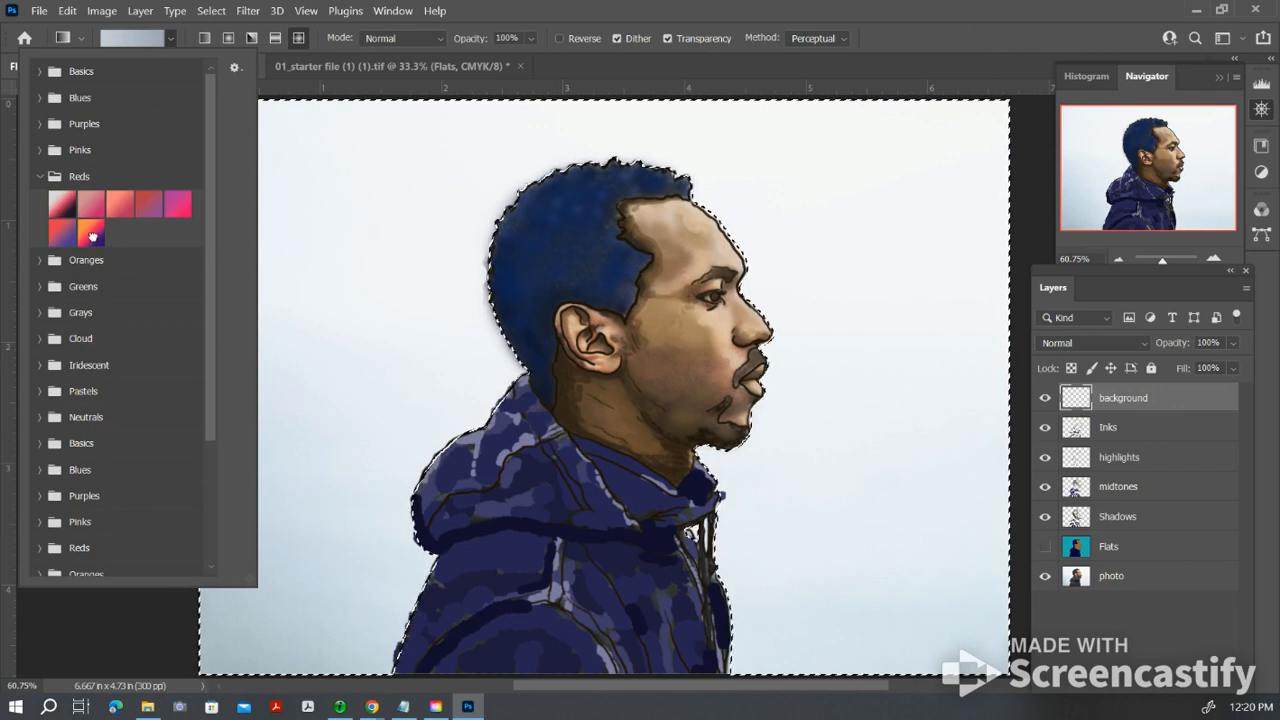
left_click(90, 231)
left_click(182, 210)
left_click_drag(298, 142, 894, 580)
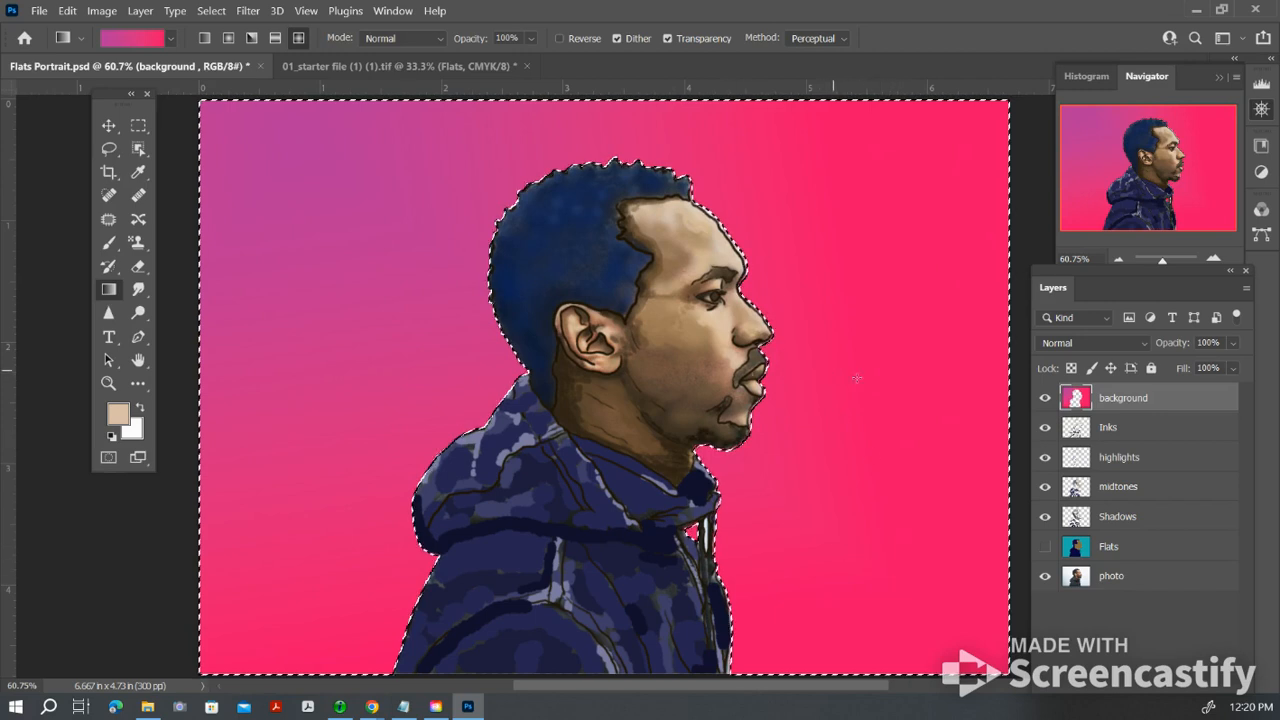
left_click_drag(901, 314, 598, 400)
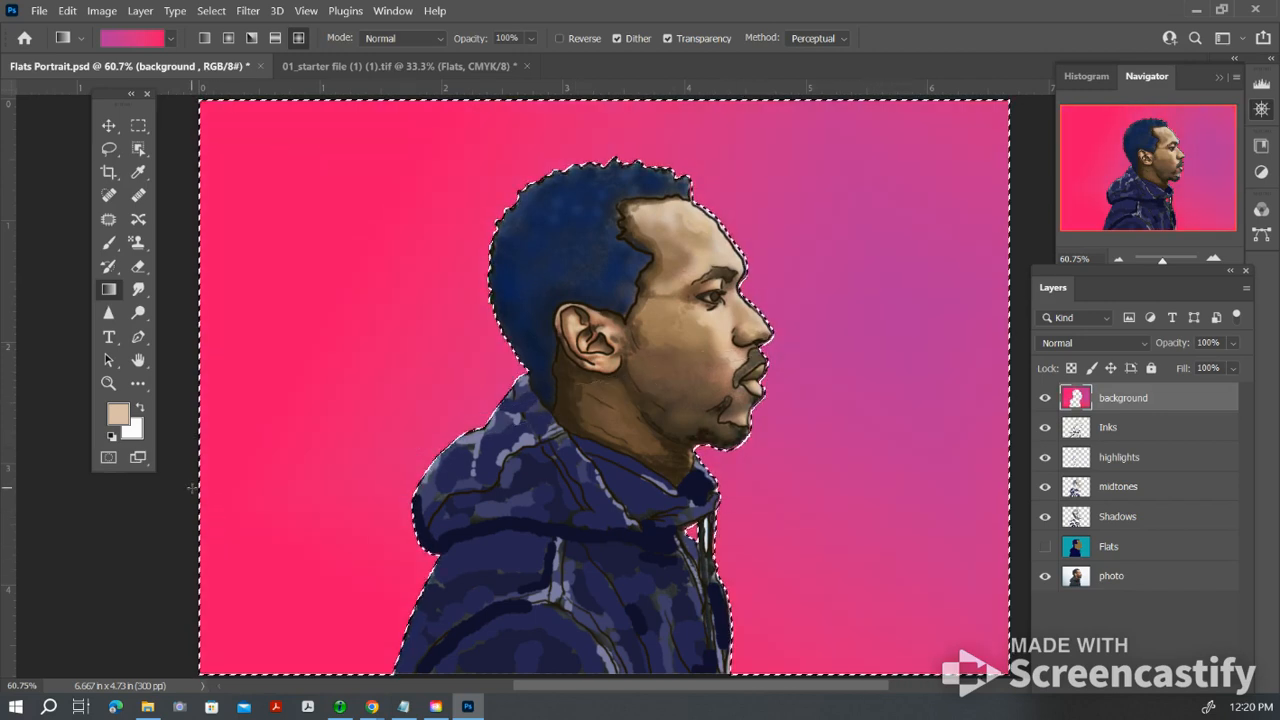
Step: Redraw the background fill as a radial gradient, purple behind the head and fading to pink at the canvas edges
left_click(228, 42)
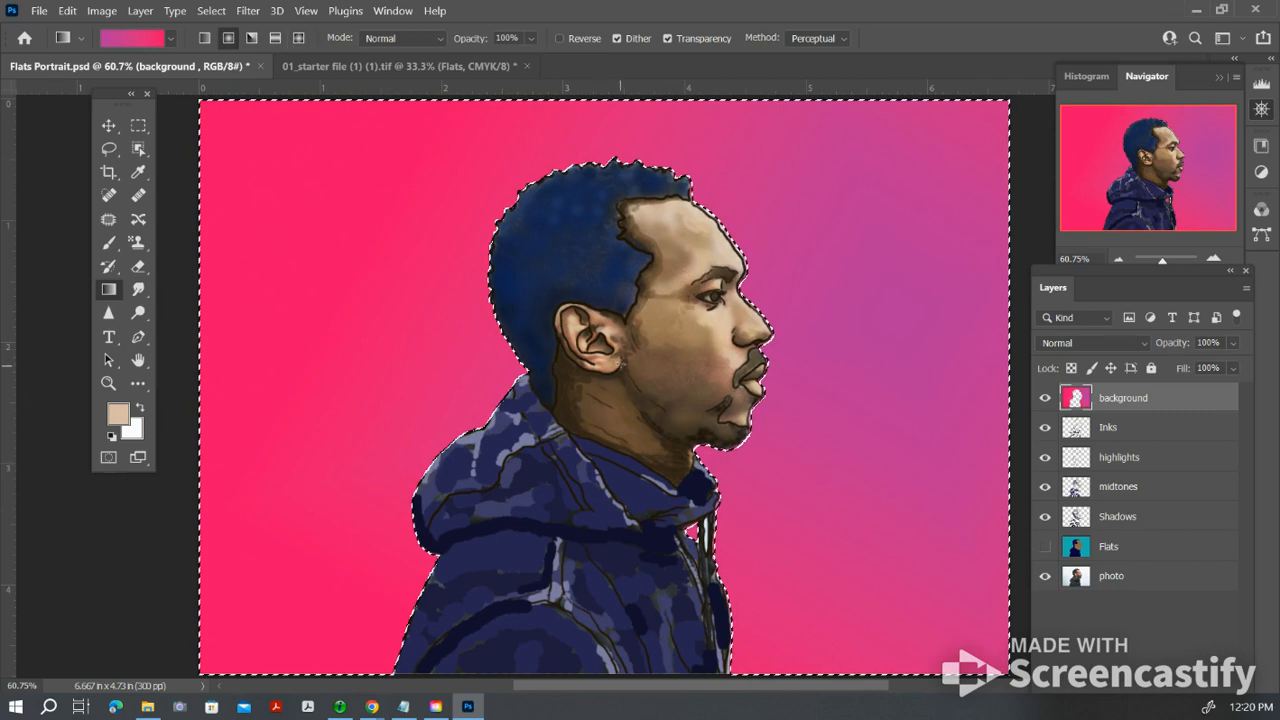
left_click_drag(424, 352, 215, 344)
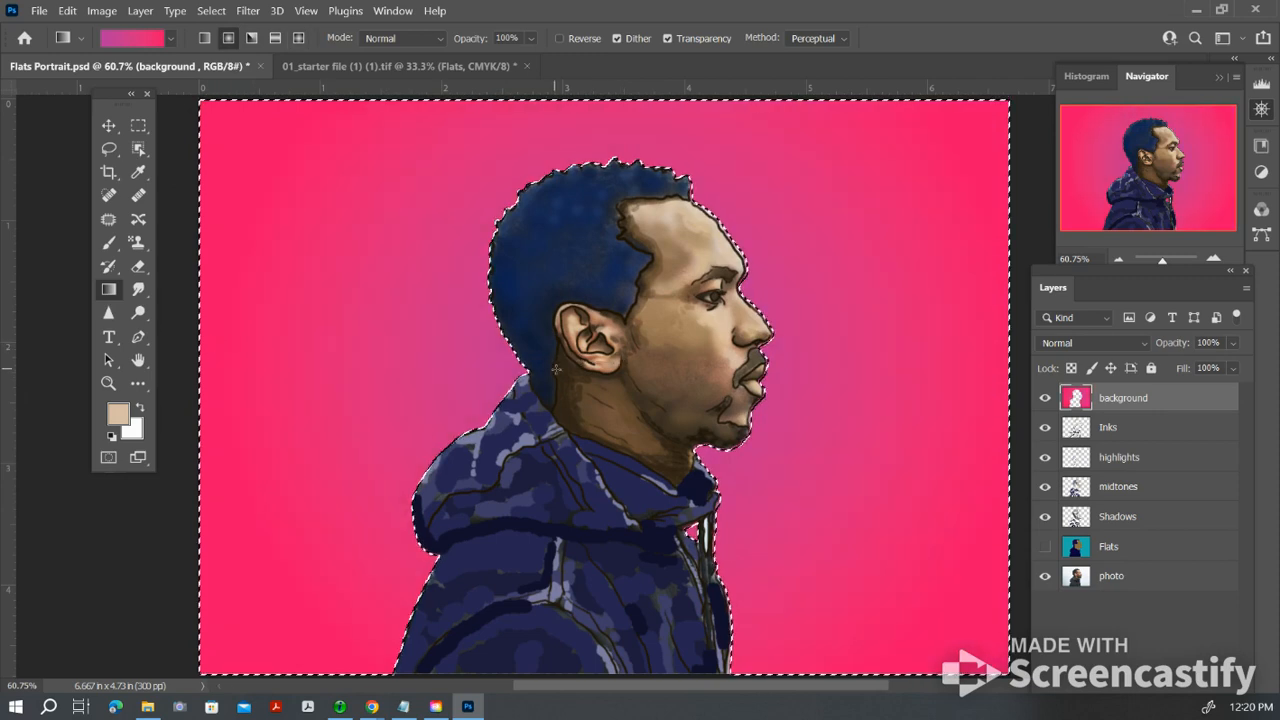
left_click_drag(98, 361, 97, 361)
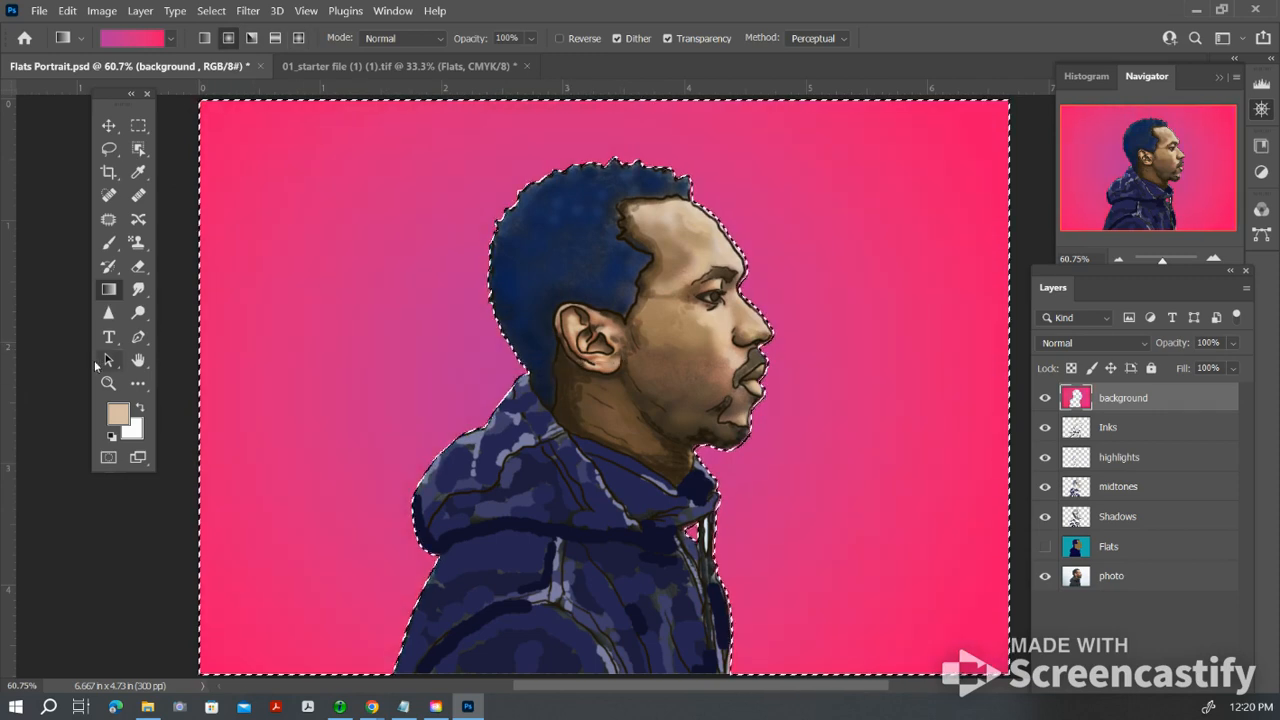
left_click_drag(626, 371, 1113, 371)
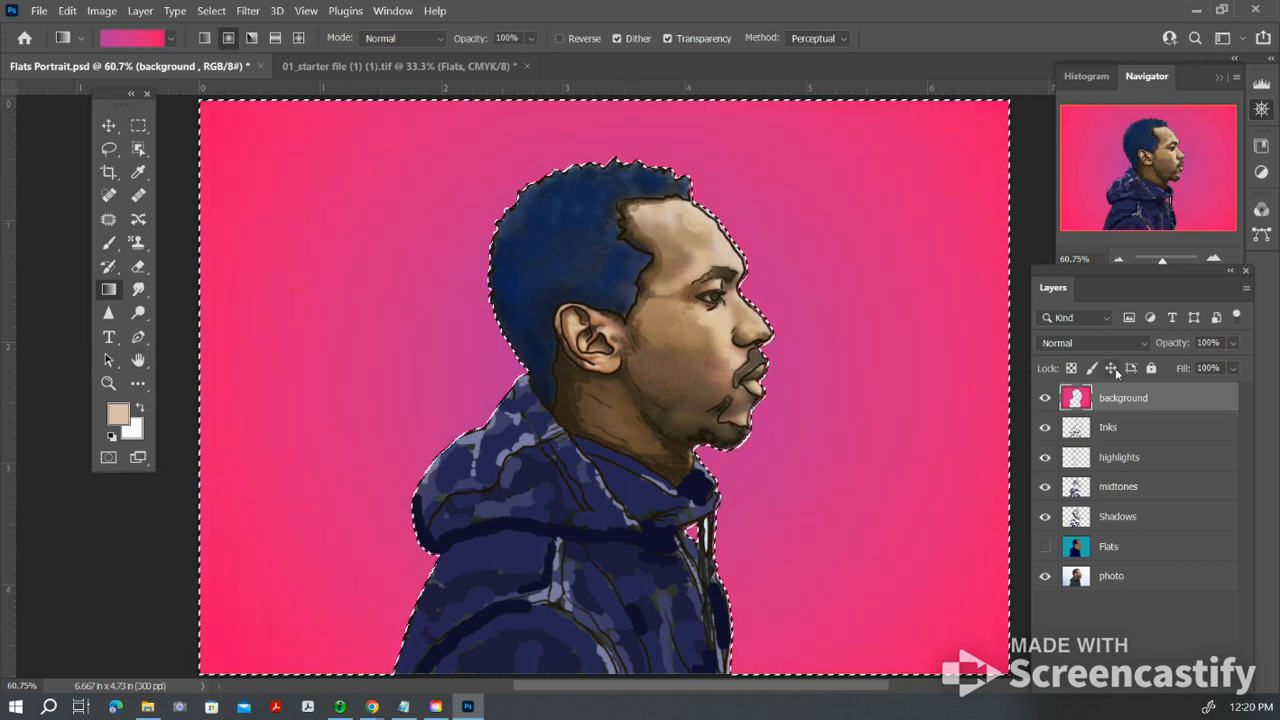
left_click_drag(642, 378, 1, 329)
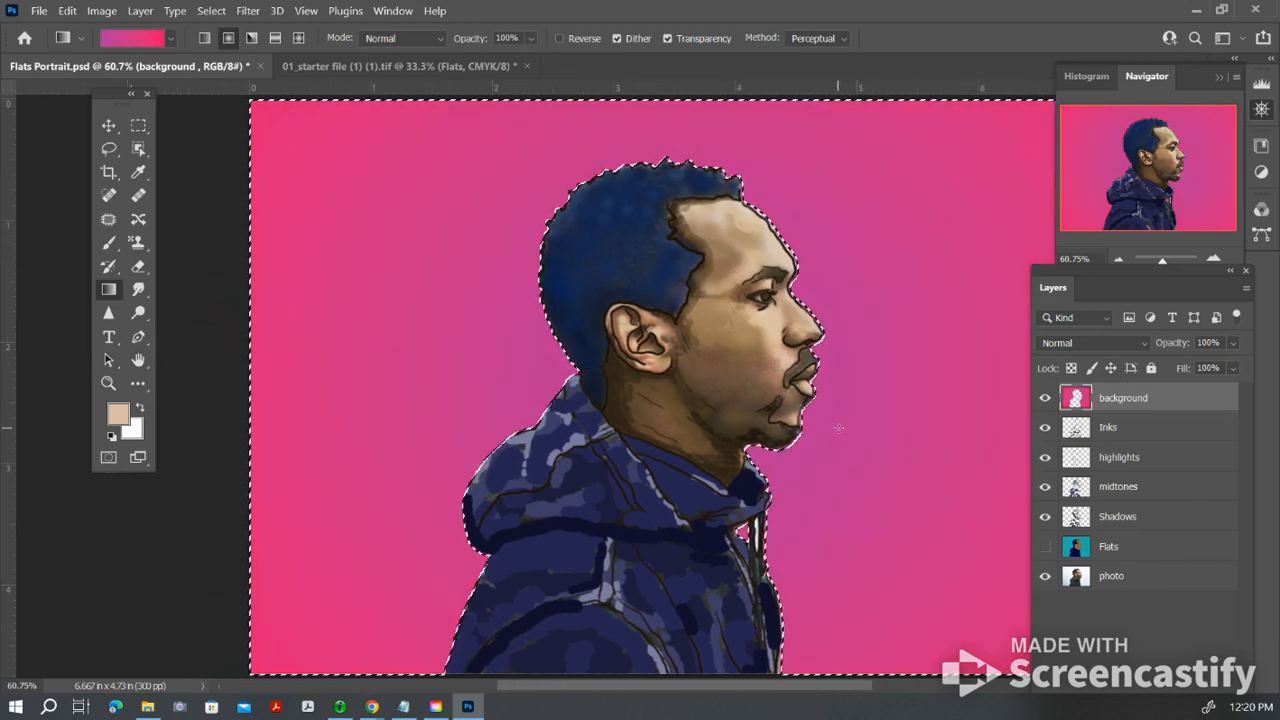
scroll(838, 434, "right", 1)
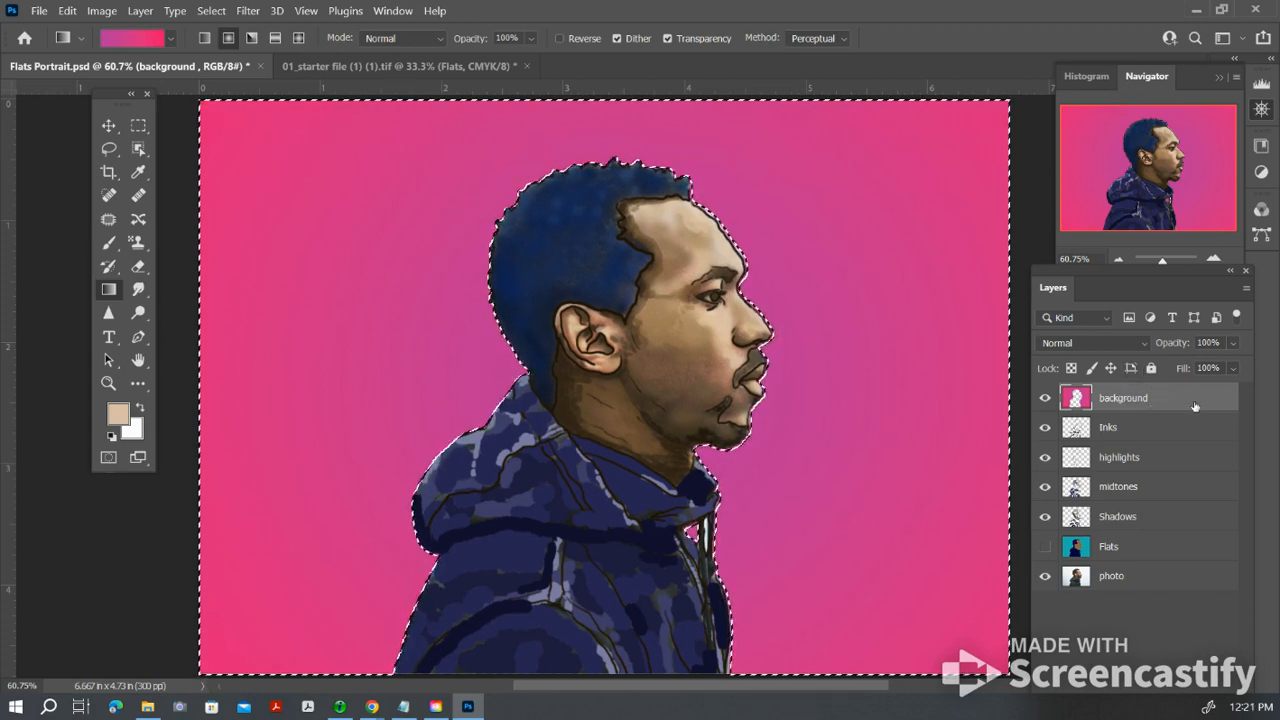
Step: Set up the Brush tool with the Hard Round preset from General Brushes at 25 px
left_click(110, 248)
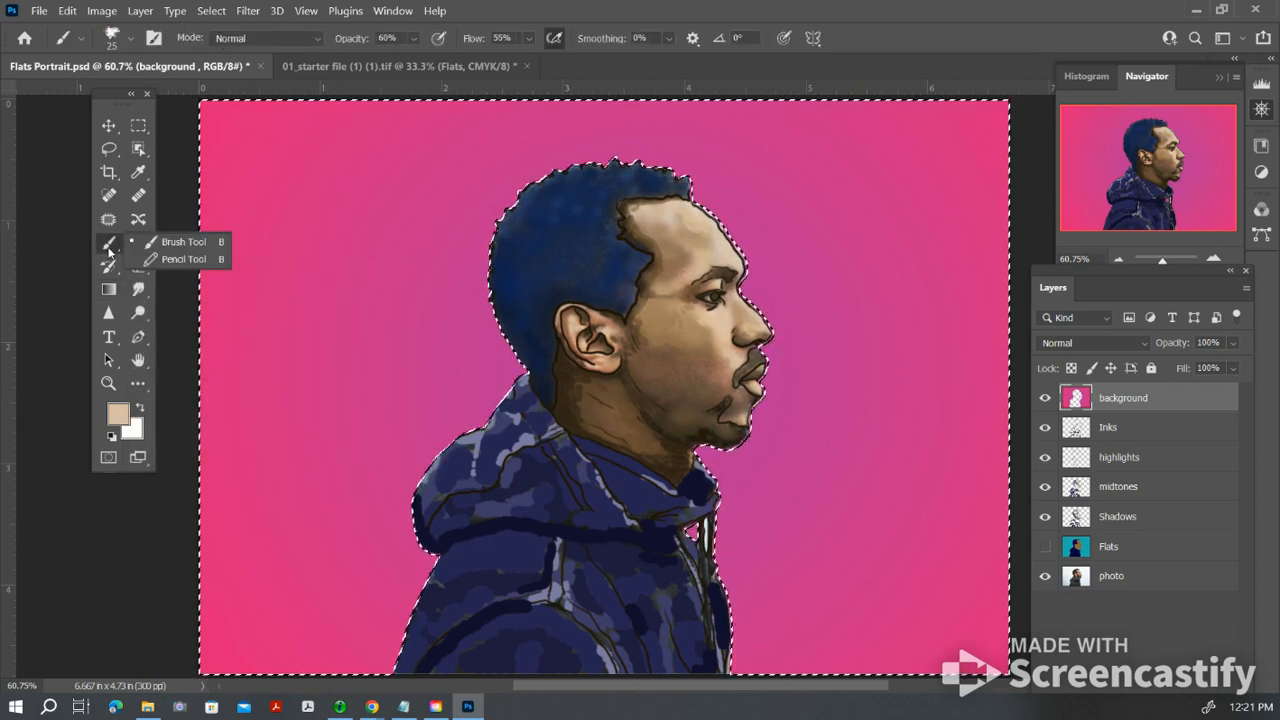
left_click(183, 242)
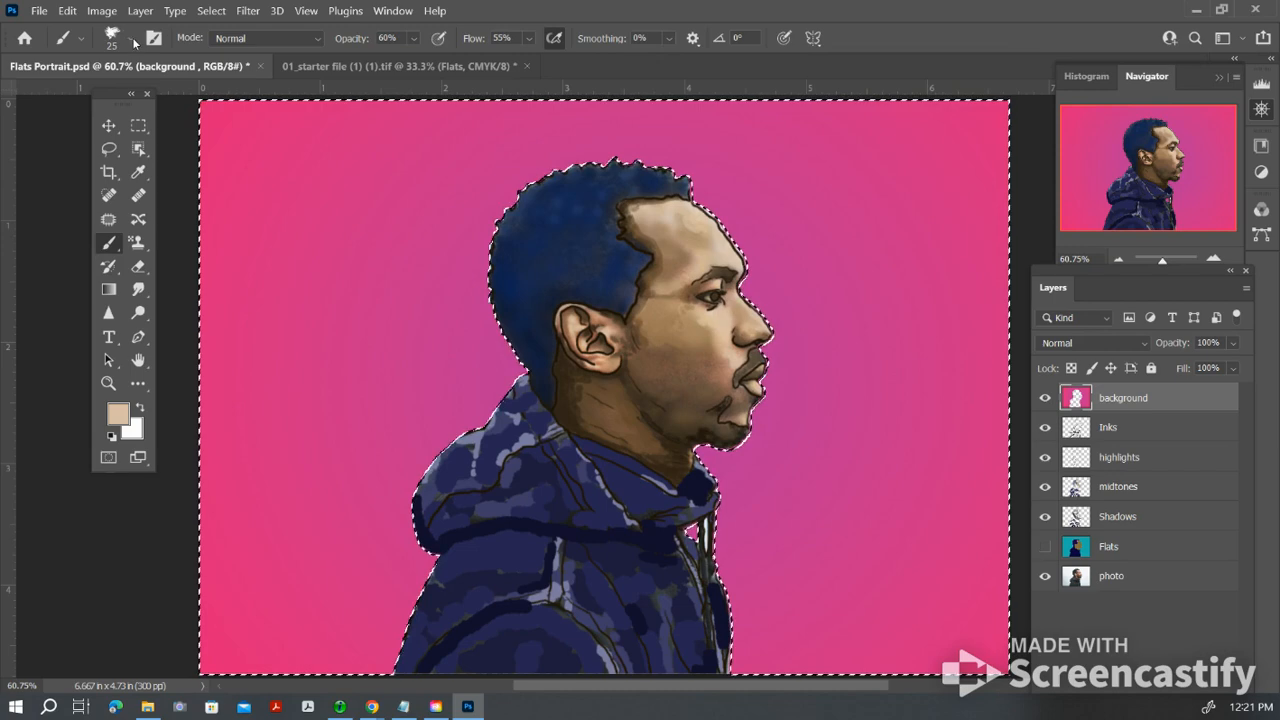
left_click(130, 38)
left_click(110, 272)
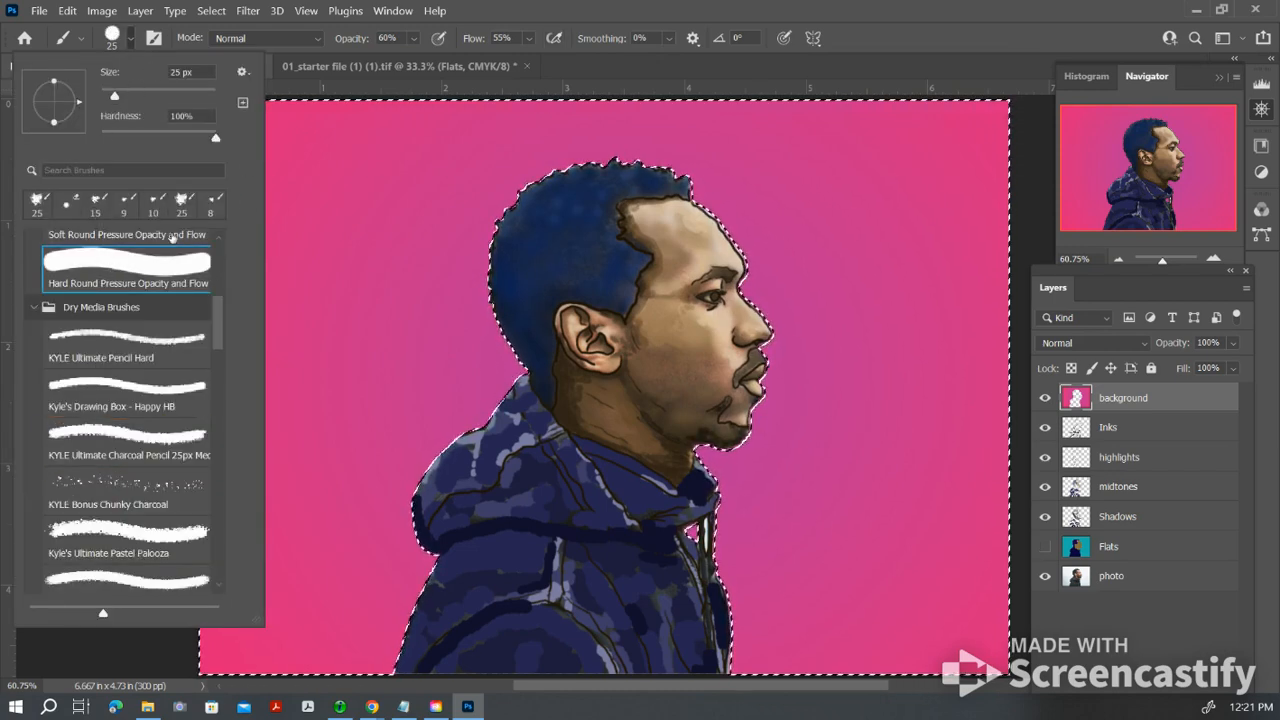
scroll(224, 248, "up", 5)
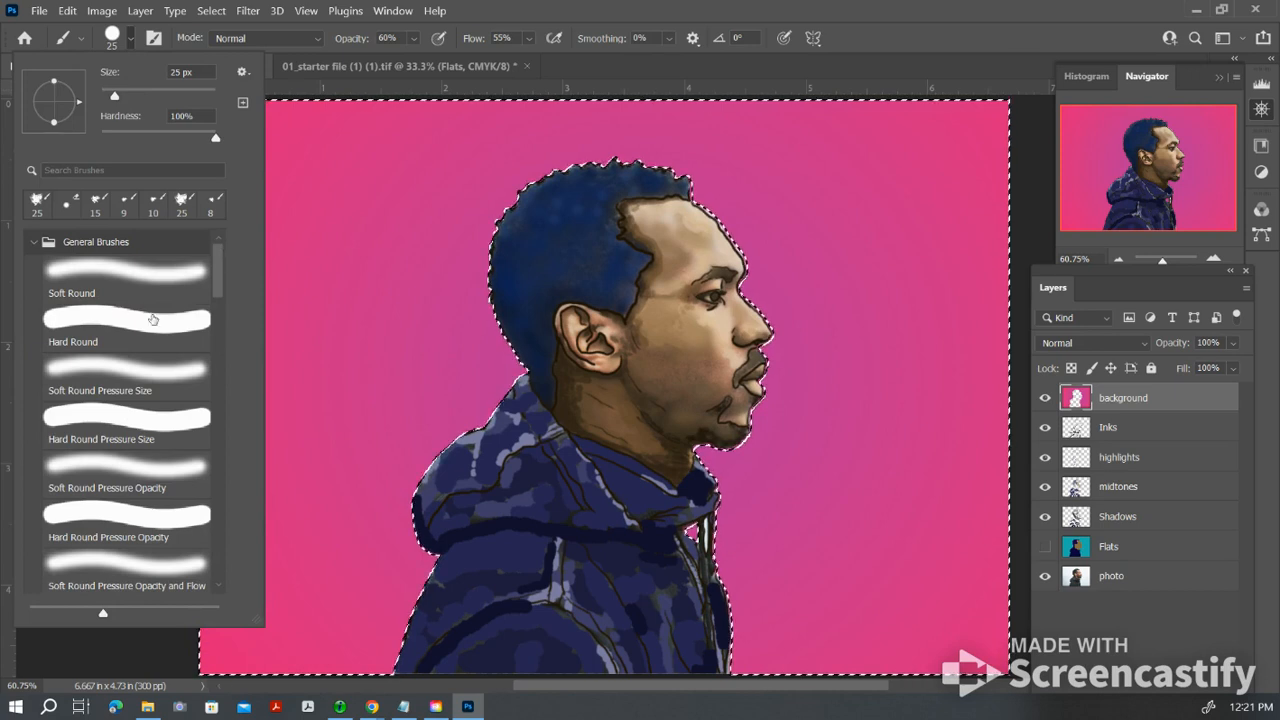
left_click(126, 324)
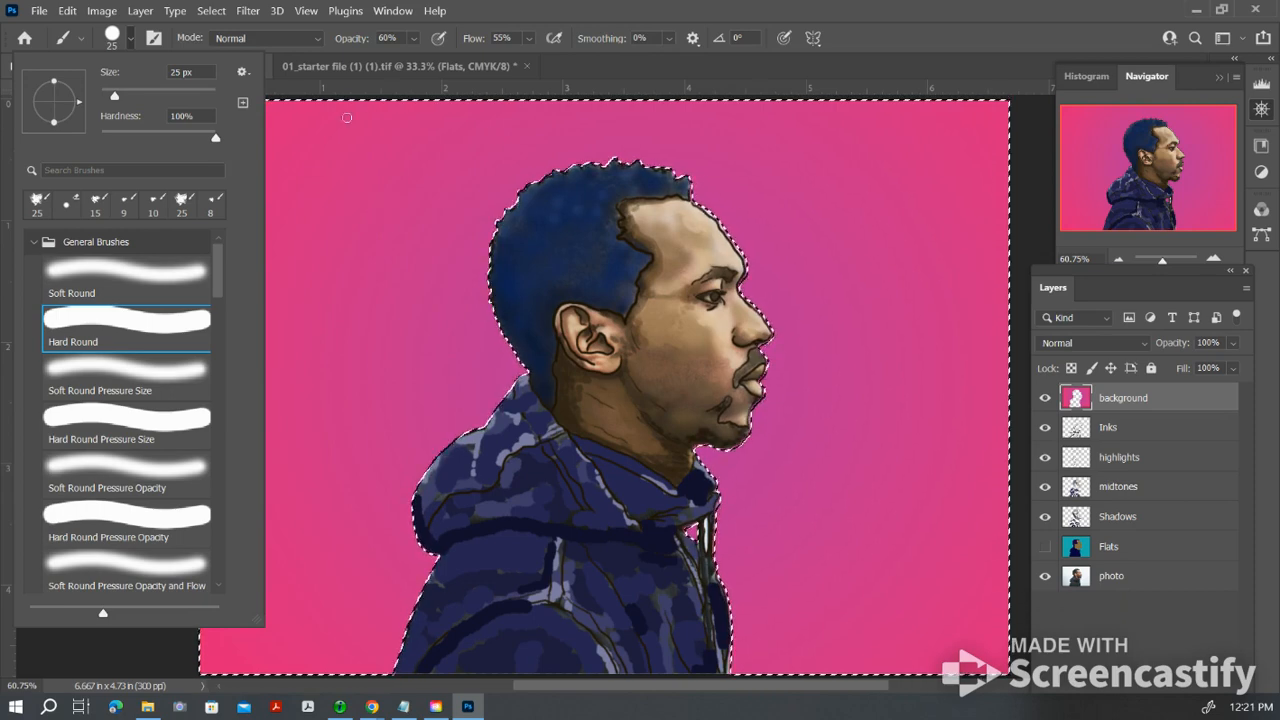
left_click(918, 24)
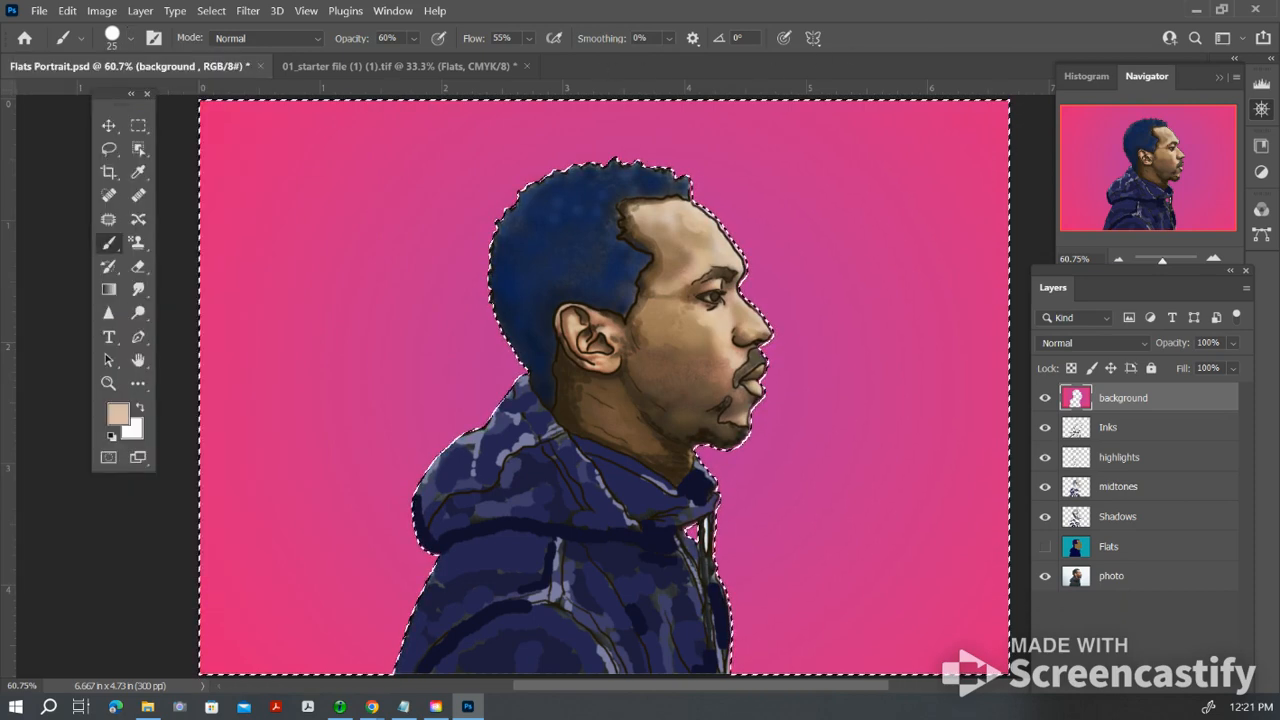
Step: Set the foreground colour to a dark green and return to the Brush tool
left_click(118, 413)
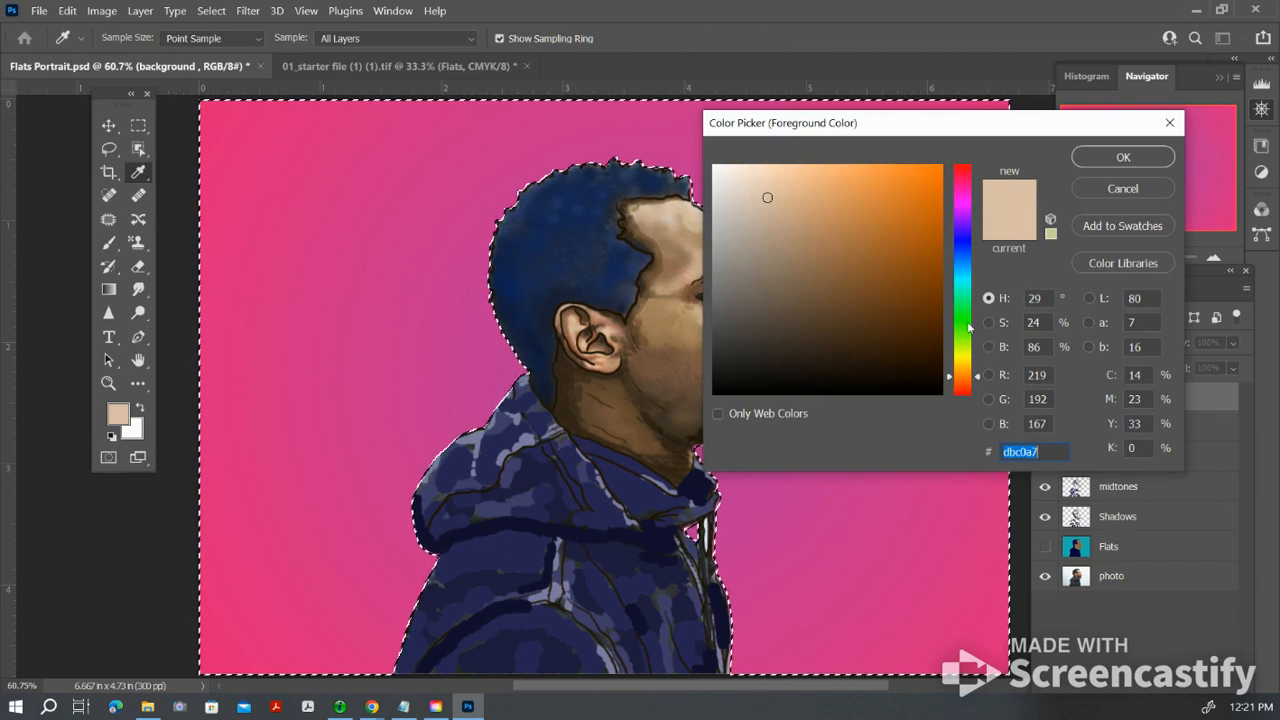
left_click_drag(968, 233, 970, 311)
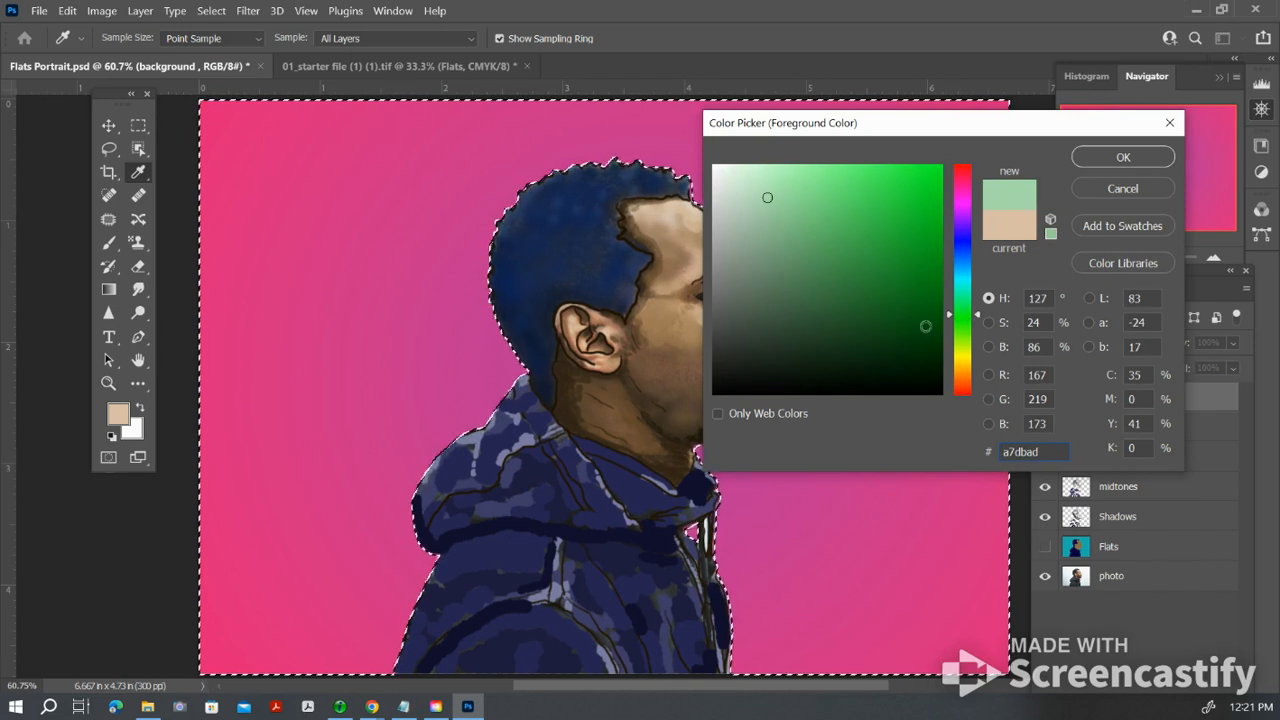
left_click(921, 315)
key("Return")
key("b")
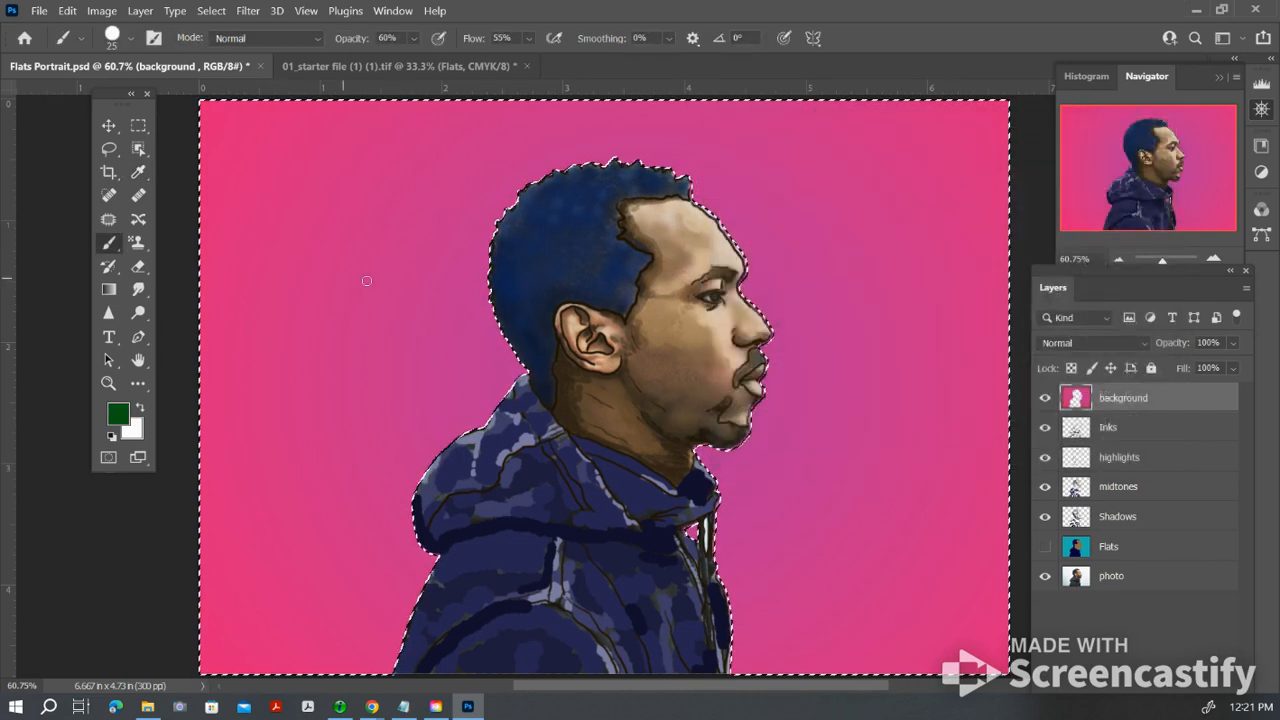
Step: Enlarge the brush to 125 px and stamp one green dot in the upper-left part of the background
key("bracketright")
key("bracketright")
key("bracketright")
key("bracketright")
key("bracketright")
key("bracketright")
key("bracketright")
key("bracketright")
key("bracketright")
key("bracketright")
left_click(278, 188)
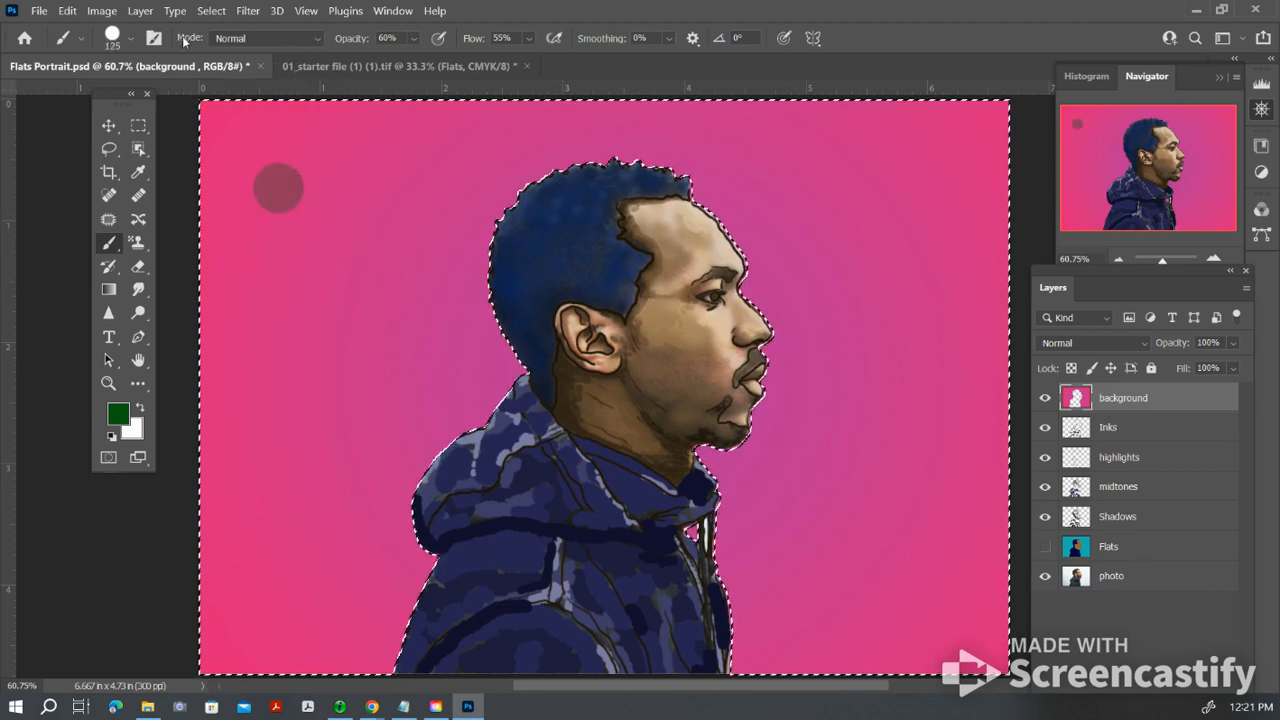
Step: Raise the brush opacity to 100%, stamp over the first dot again and add a second dot below and to its right
left_click(412, 38)
left_click_drag(438, 57, 465, 57)
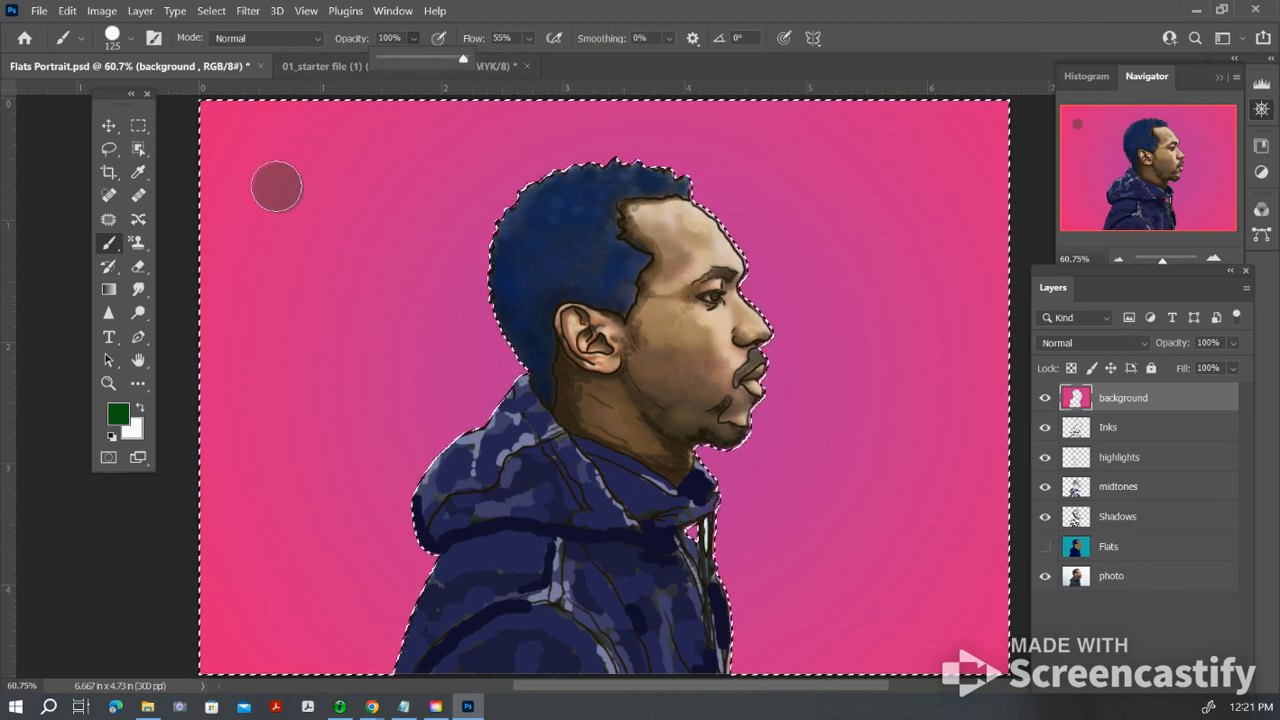
left_click(278, 188)
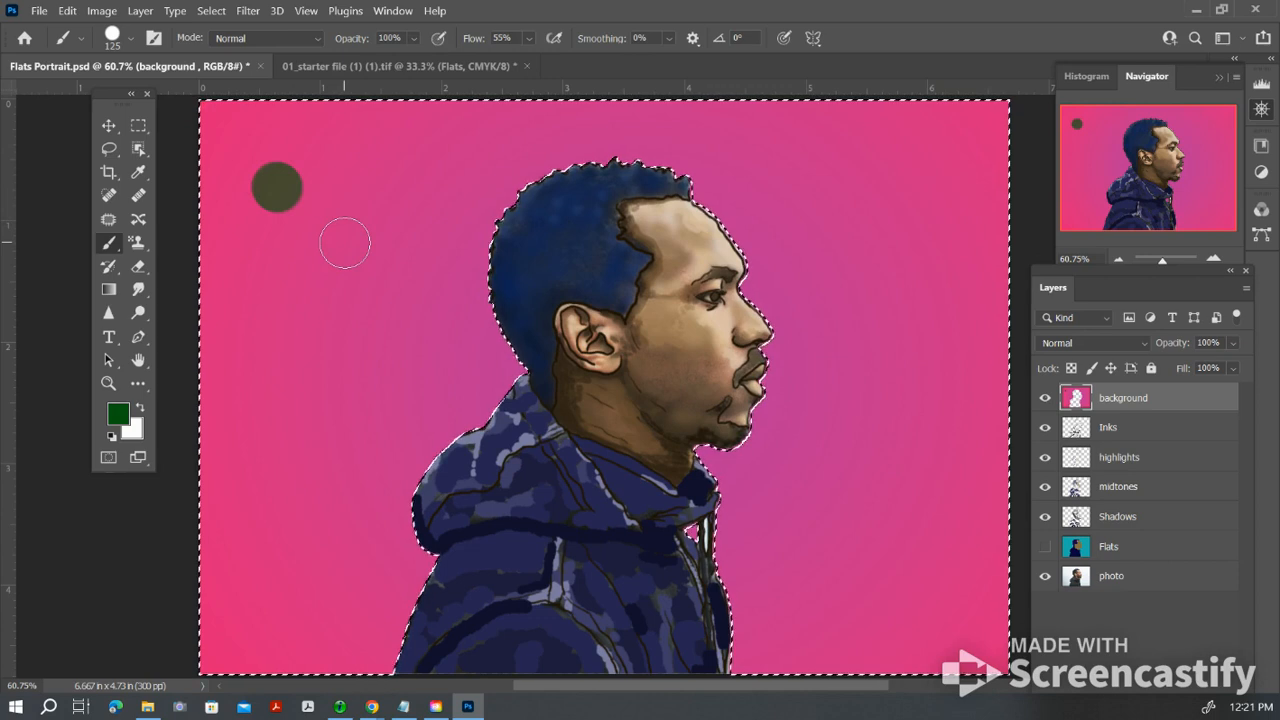
left_click(362, 267)
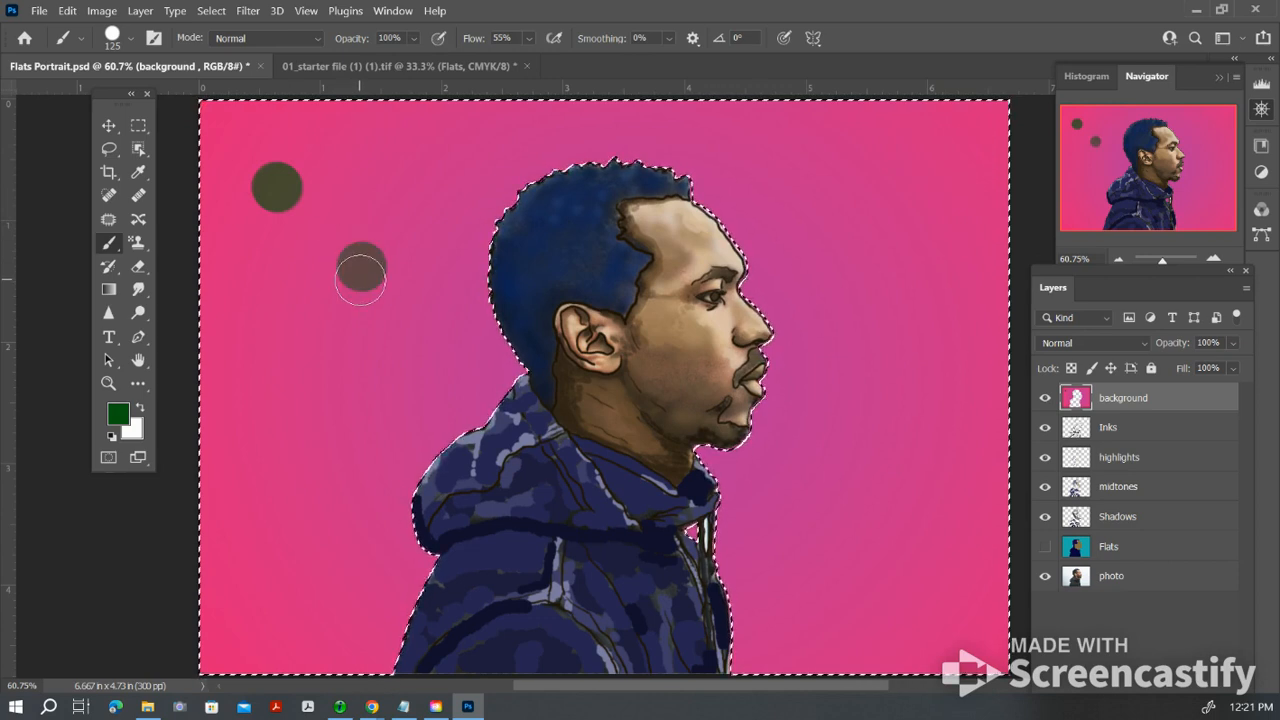
Step: Stamp a 300 px circle below the two dots and a still larger one behind the man's back
key("bracketright")
key("bracketright")
key("bracketright")
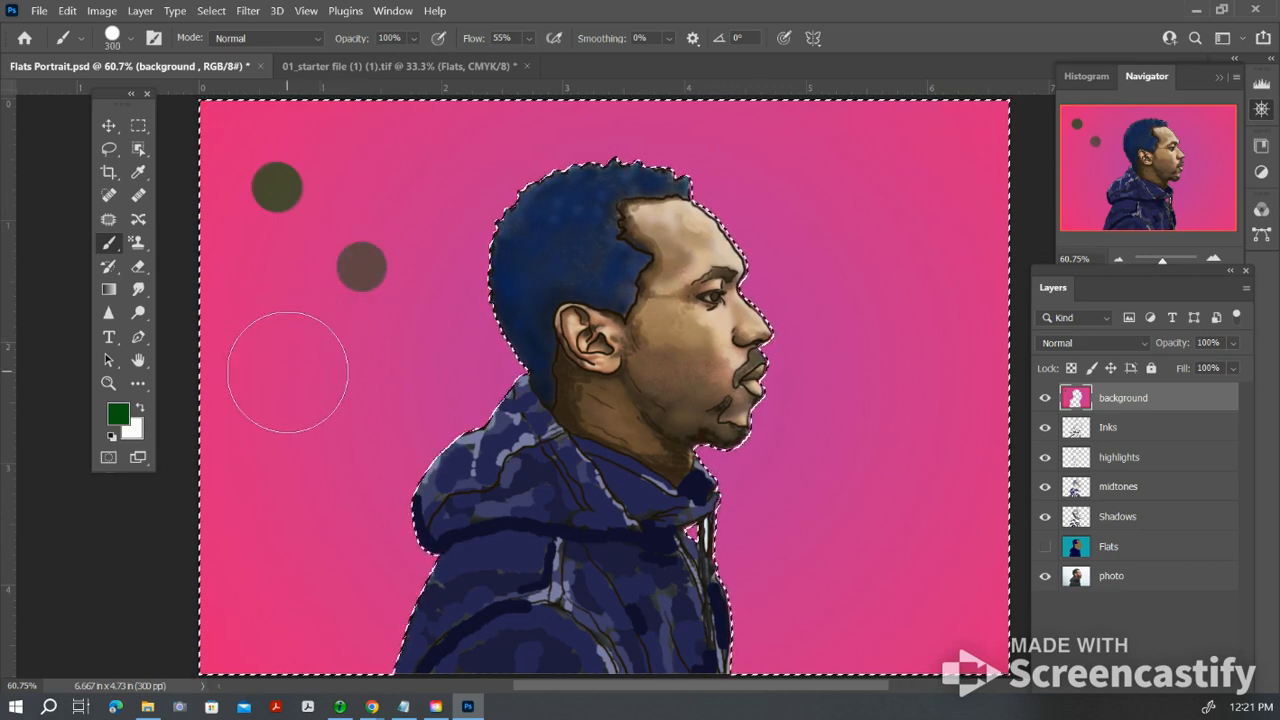
left_click(288, 372)
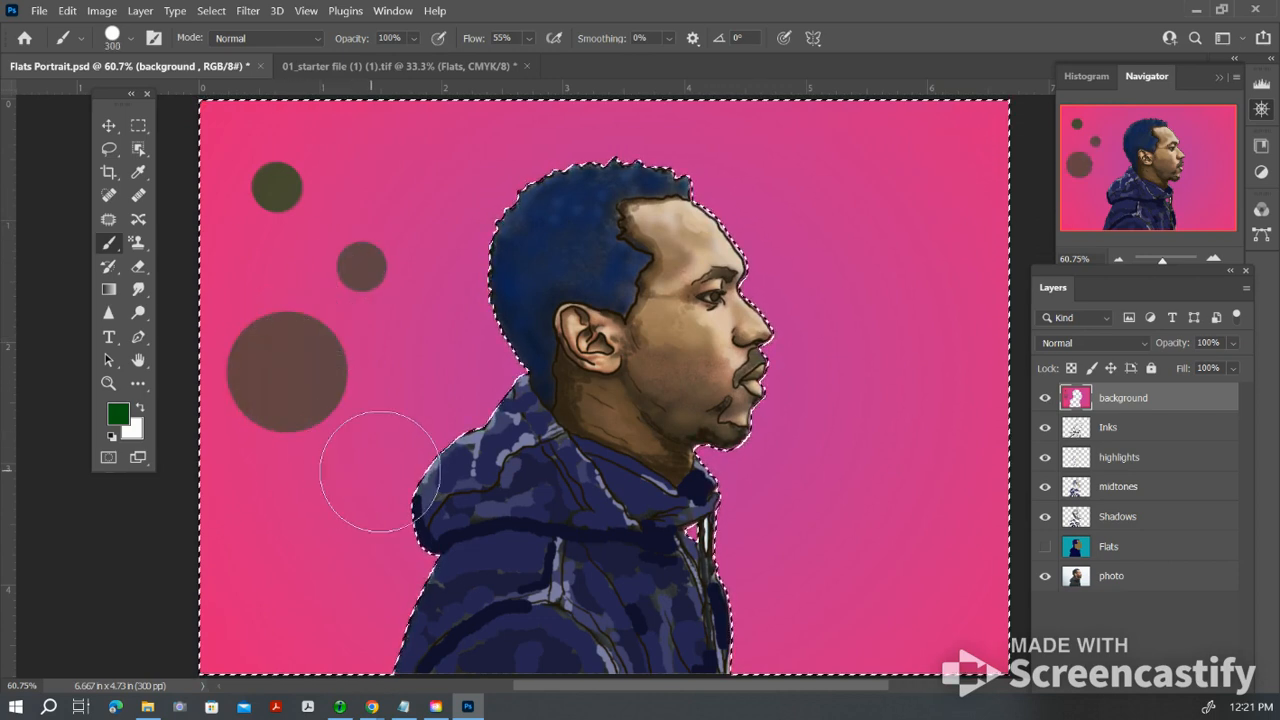
left_click(383, 563)
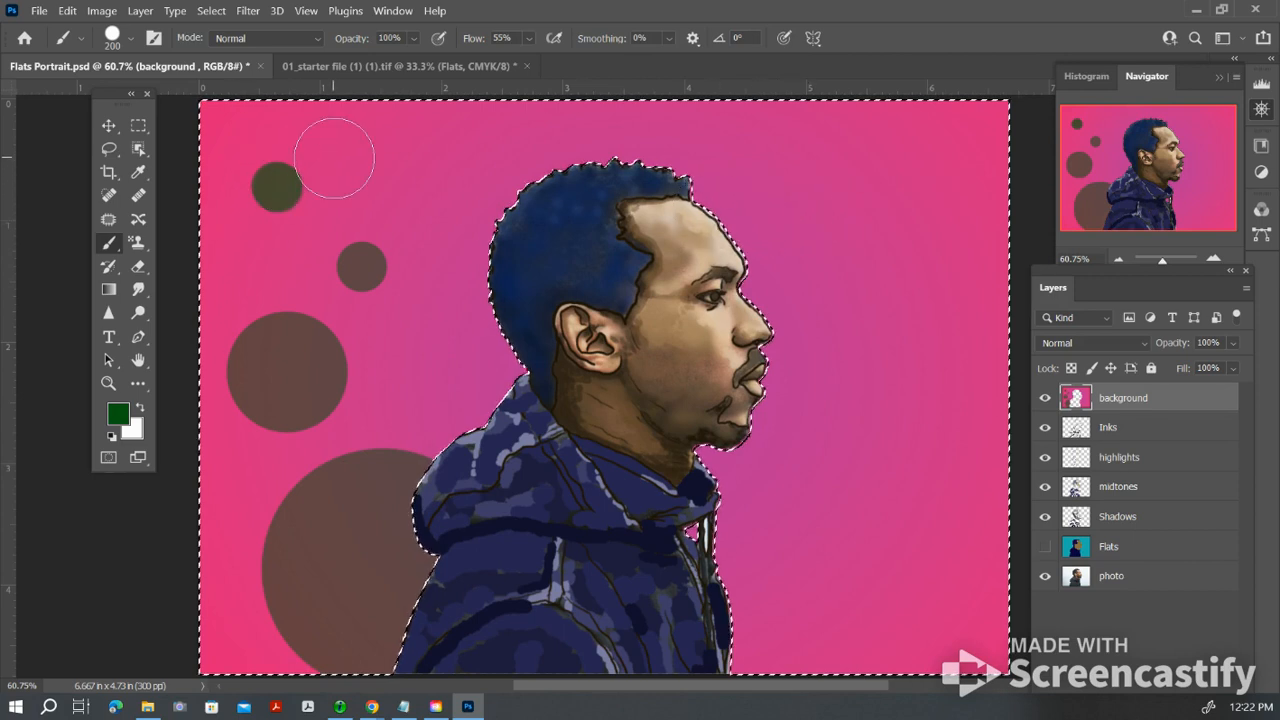
Step: Shrink the brush in stages to 30 px and scatter small green dots around the upper-left circles and in front of the face
key("bracketleft")
key("bracketleft")
key("bracketleft")
key("bracketleft")
key("bracketleft")
key("bracketleft")
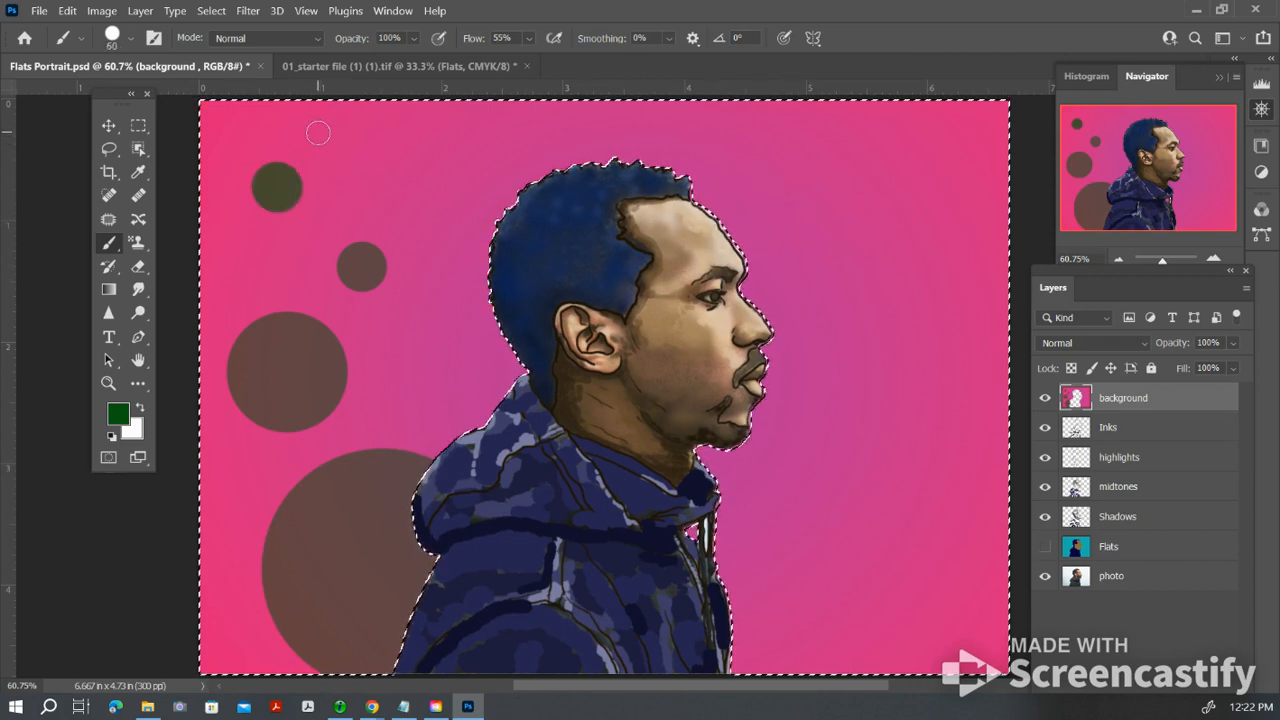
left_click(320, 130)
left_click(408, 210)
key("bracketleft")
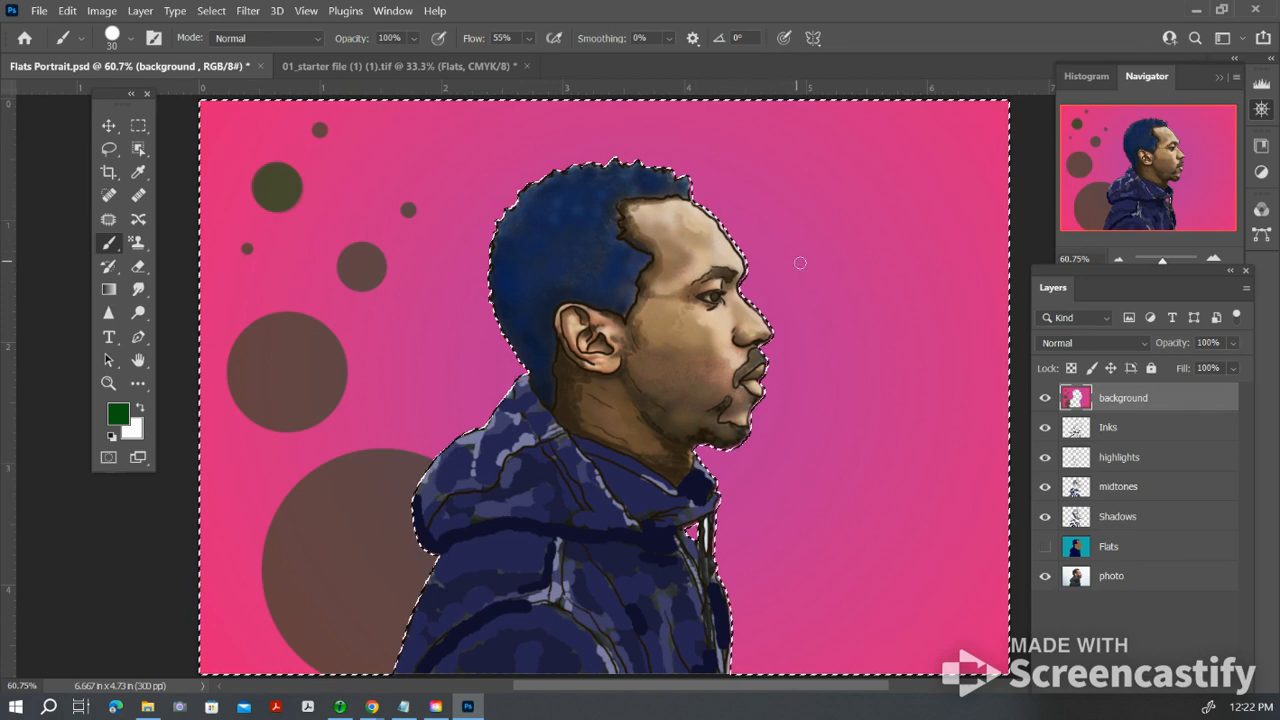
left_click(934, 312)
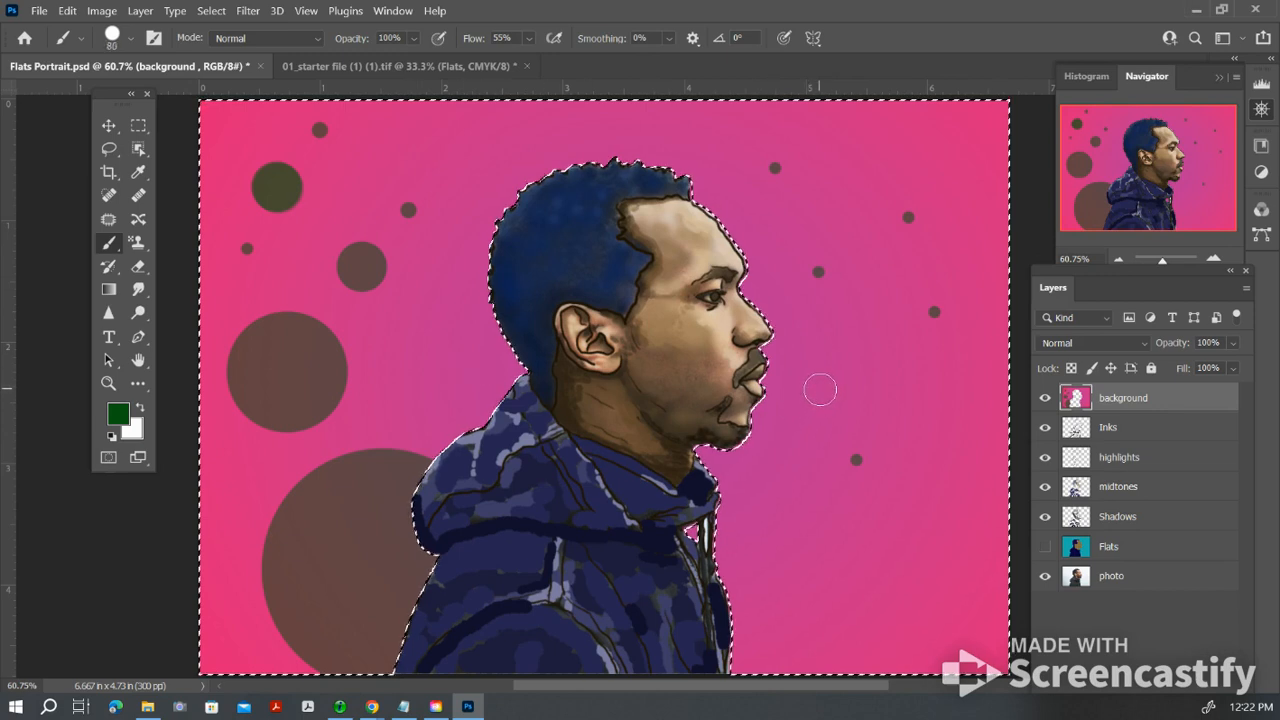
Step: Enlarge the brush to 125 px and stamp circles partly behind the mouth, the top of the head and the front of the hoodie
key("bracketright")
key("bracketright")
key("bracketright")
key("bracketright")
key("bracketright")
left_click(775, 397)
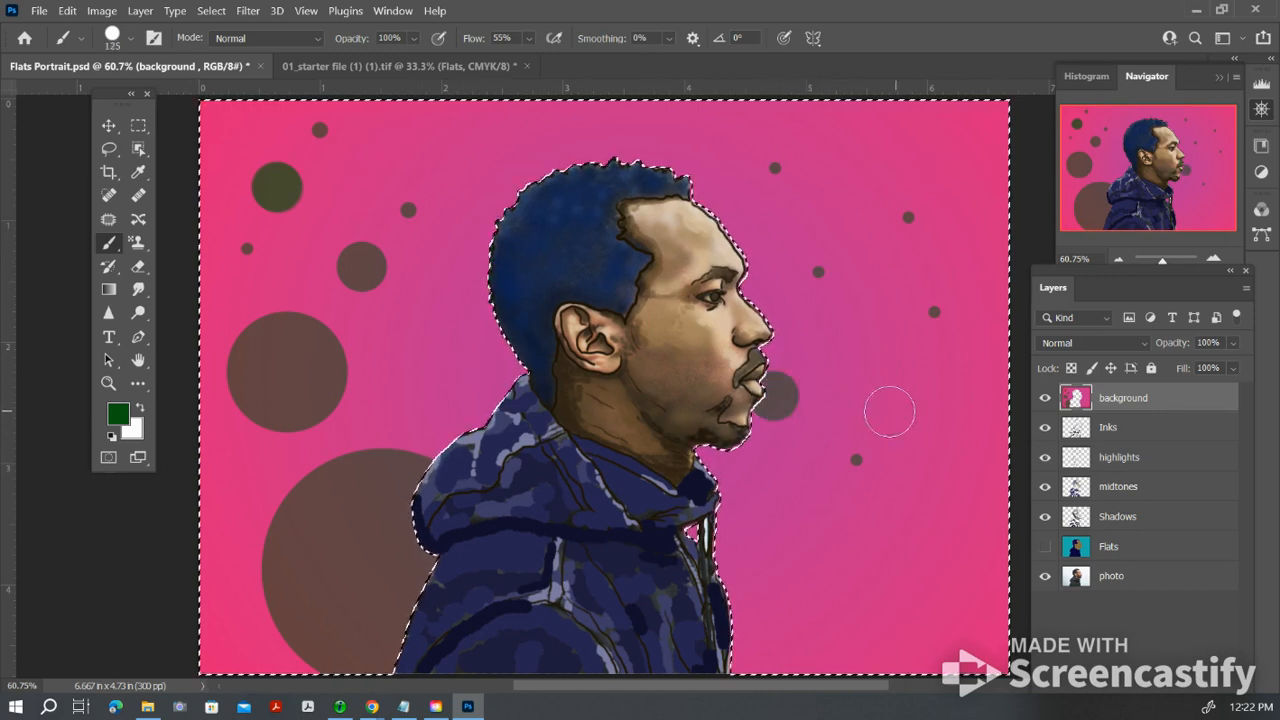
left_click(538, 179)
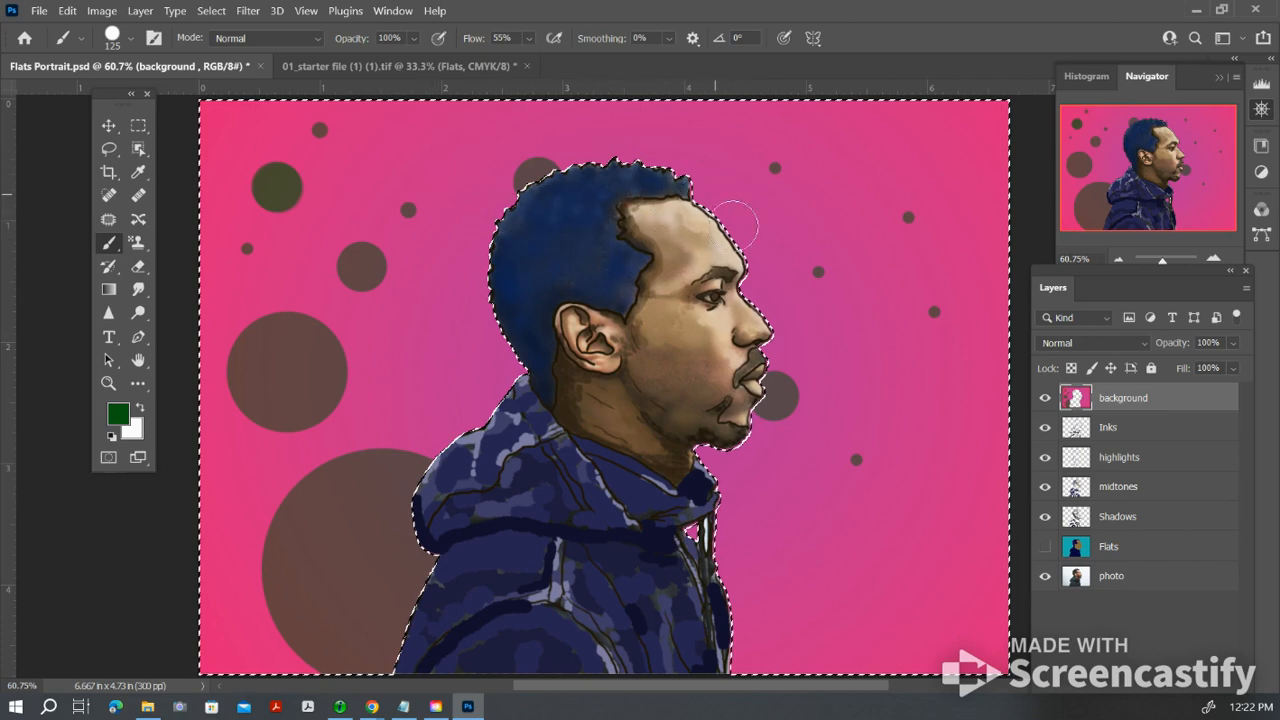
left_click(712, 557)
Step: Enlarge the brush to 300 px and stamp circles at the right edge, lower right, top-right corner, top edge above the head and left edge
key("bracketright")
key("bracketright")
key("bracketright")
key("bracketright")
key("bracketright")
left_click(957, 412)
left_click(857, 612)
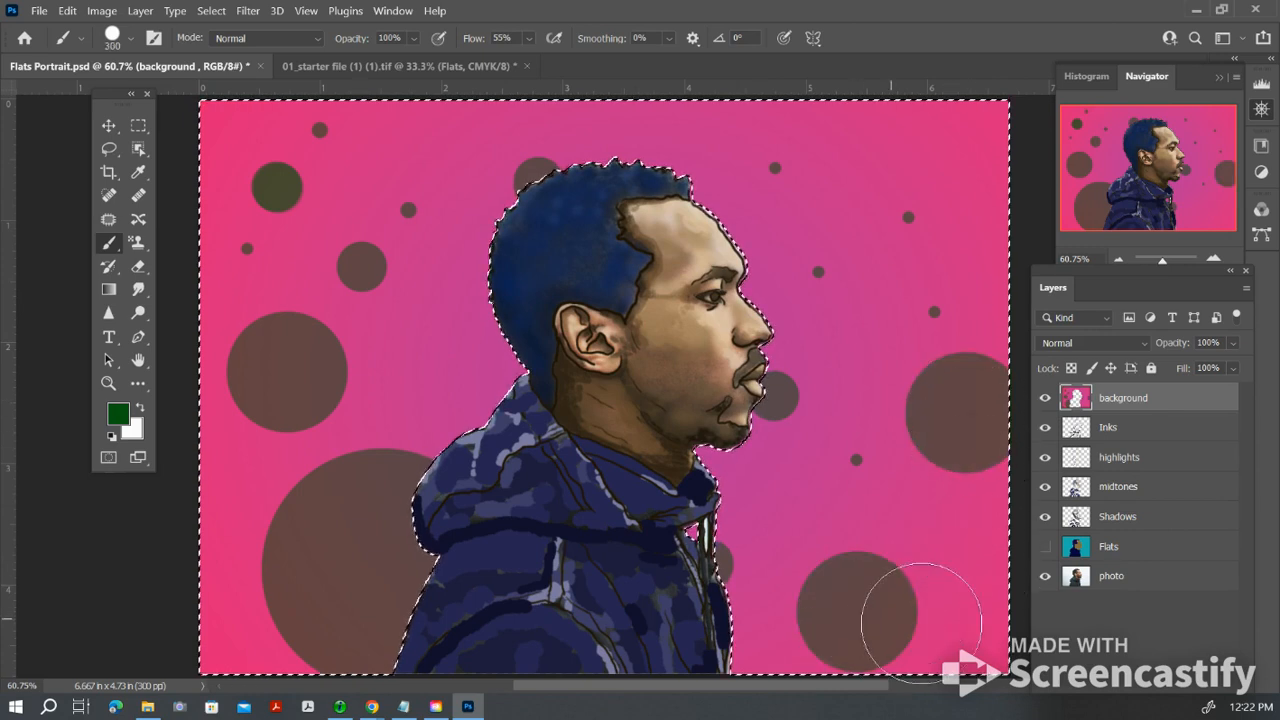
left_click(978, 105)
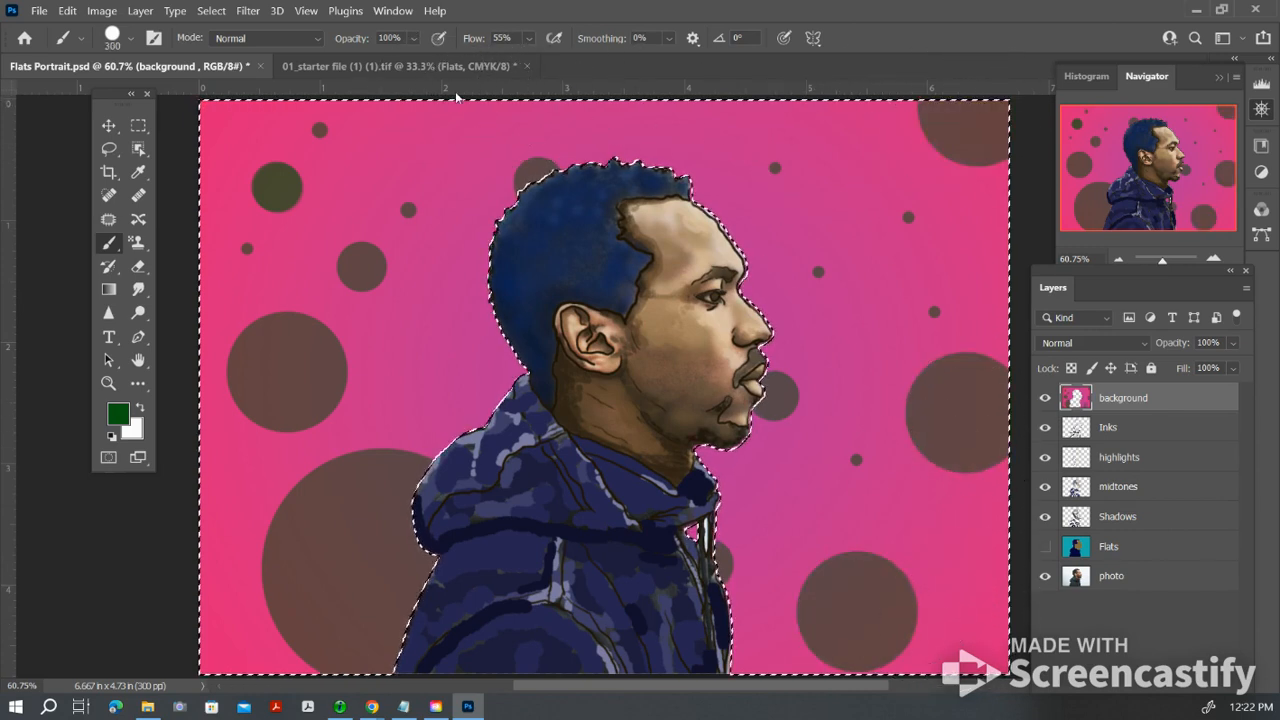
left_click(491, 92)
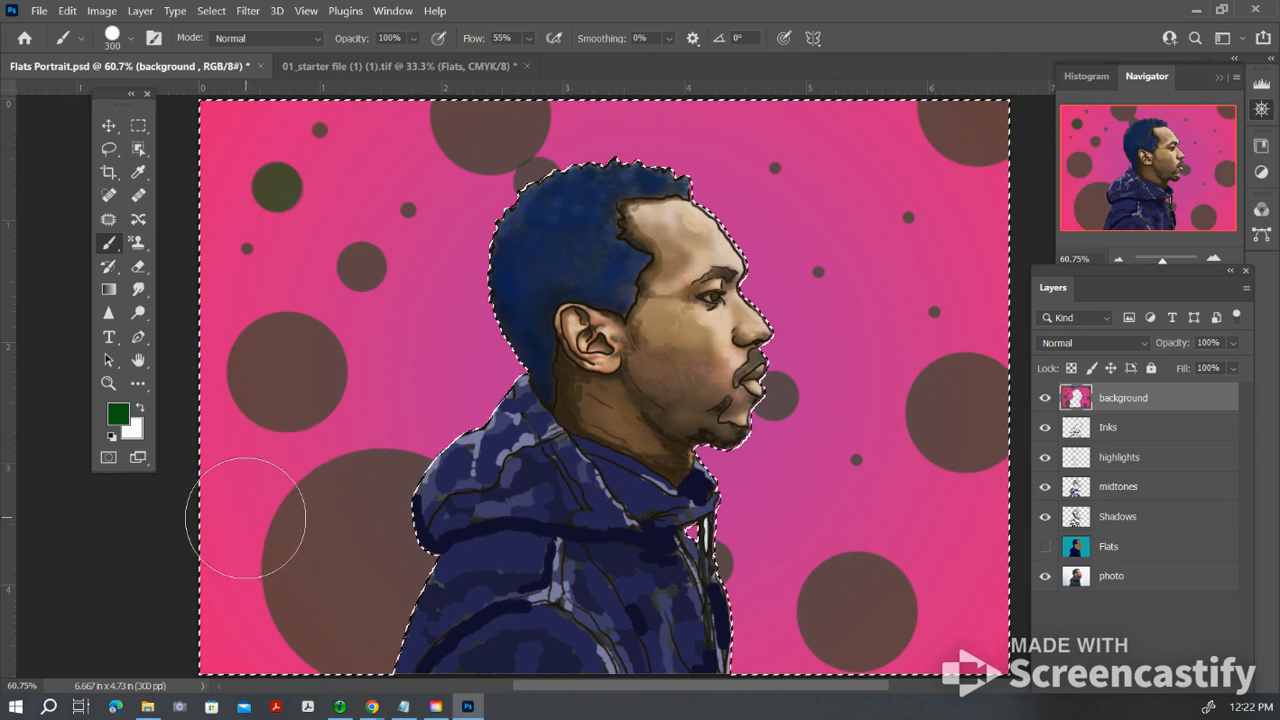
left_click(190, 535)
Step: Shrink the brush and stamp one medium circle in the background just behind the man's neck, above the hood
key("bracketleft")
key("bracketleft")
key("bracketleft")
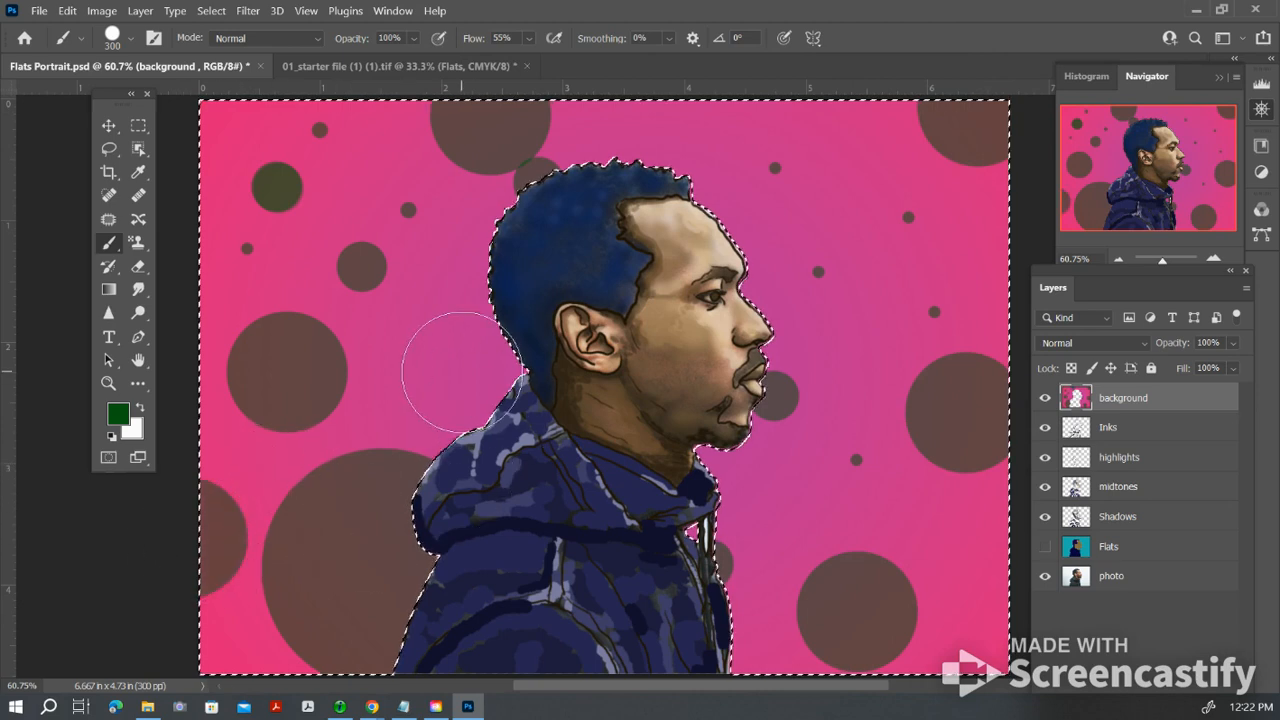
left_click(461, 353)
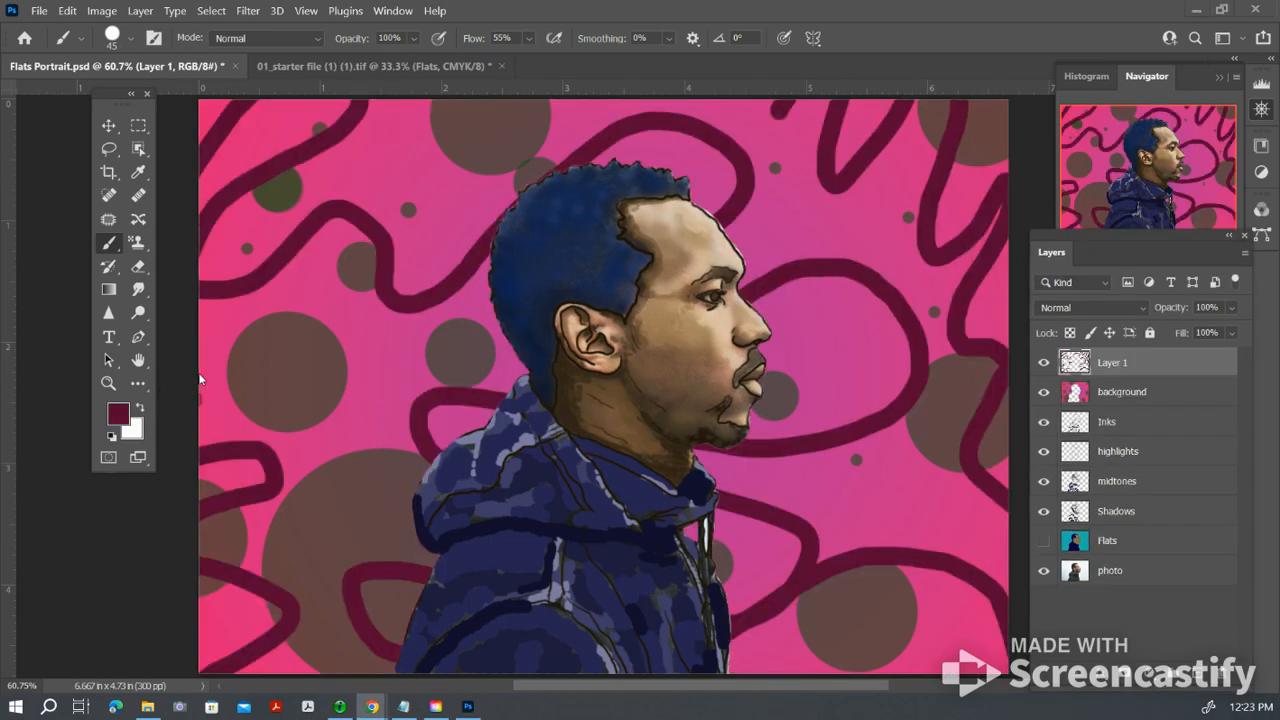
Step: Paint a wavy dark maroon line on Layer 1 with the 45 px brush, from the image's left edge to the man's neck
left_click(186, 379)
mouse_move(185, 375)
left_mouse_down()
mouse_move(308, 359)
mouse_move(388, 375)
mouse_move(453, 339)
mouse_move(535, 361)
left_mouse_up()
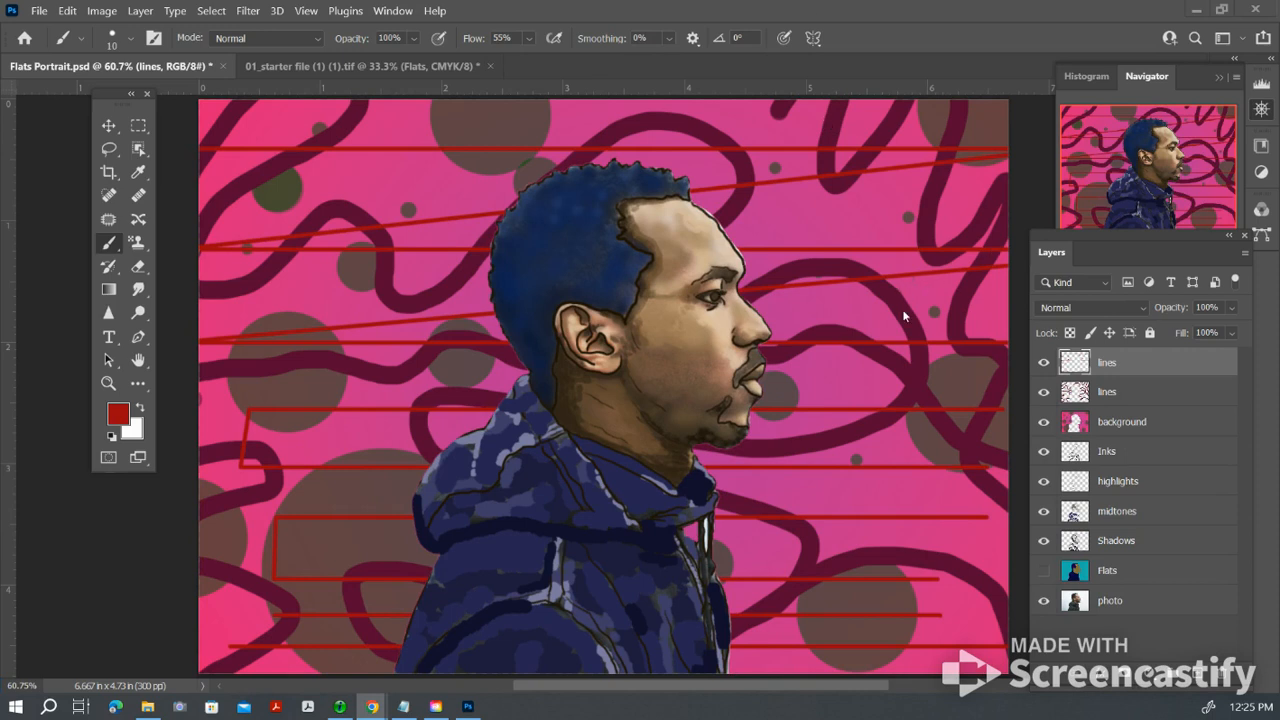
Step: Restore the inverted selection around the figure and go through the background layer and both lines layers
key("ctrl+shift+d")
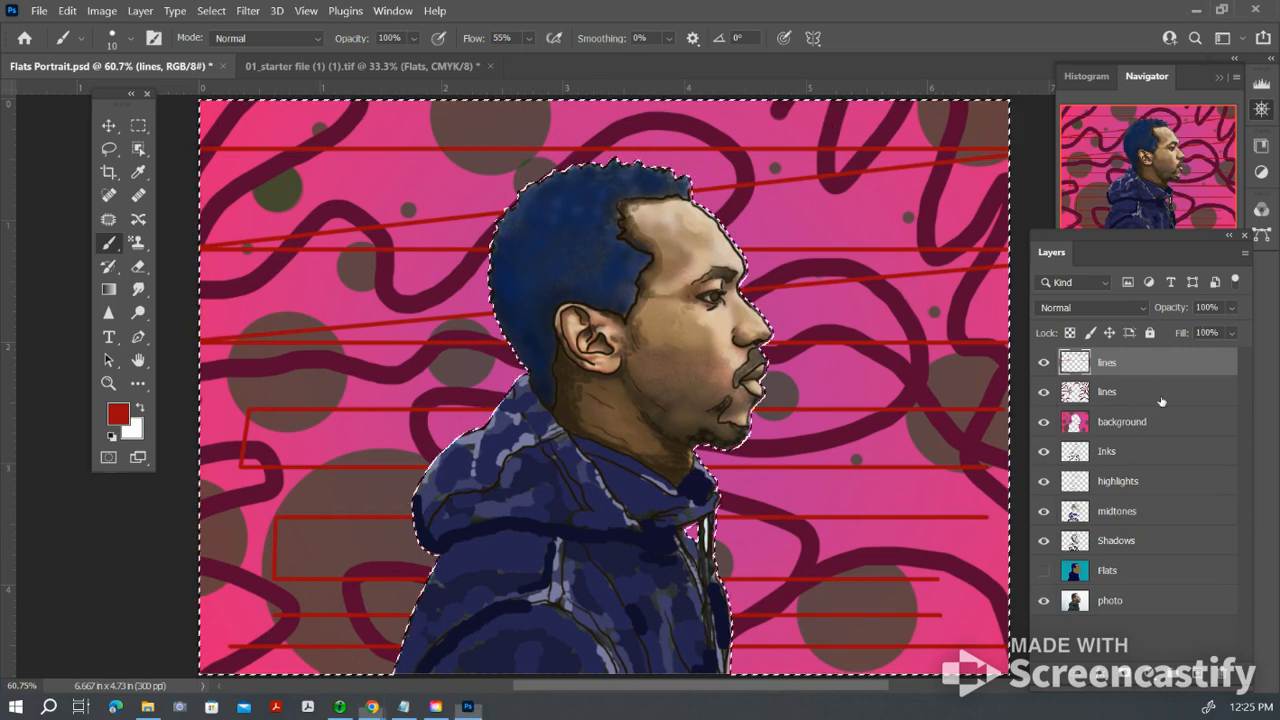
left_click(1155, 428)
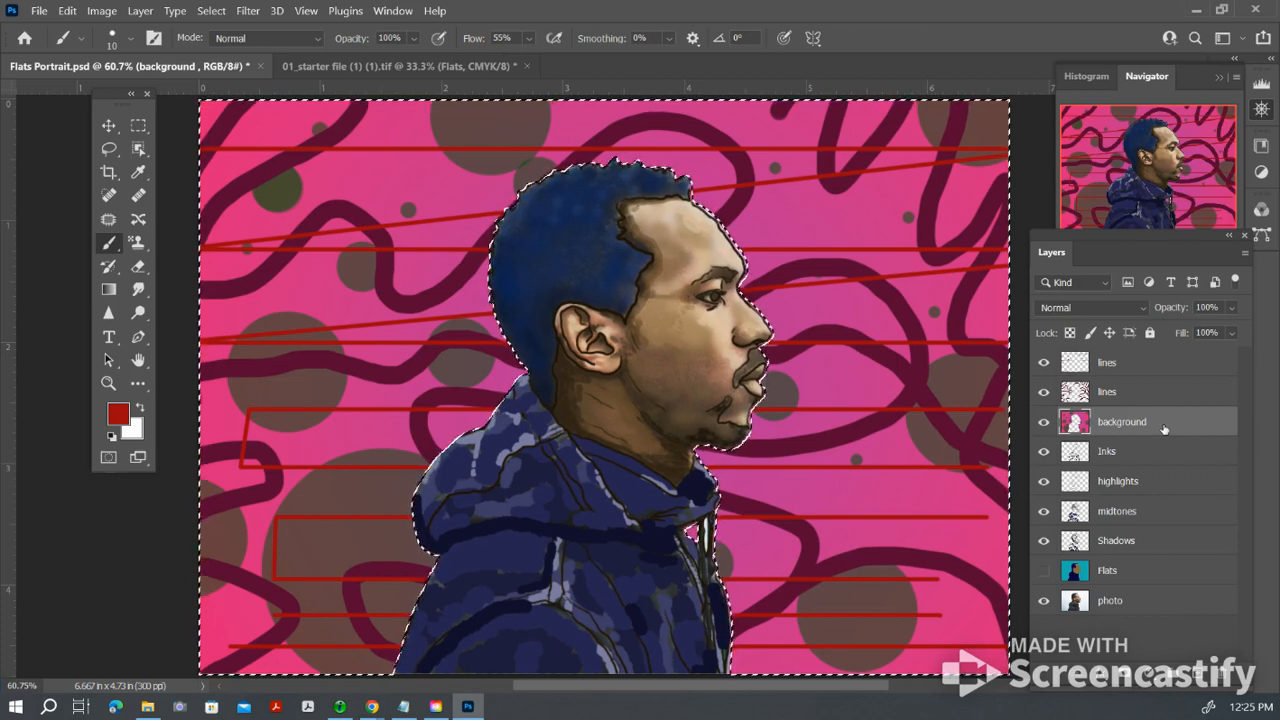
left_click(1158, 391)
left_click(1158, 366)
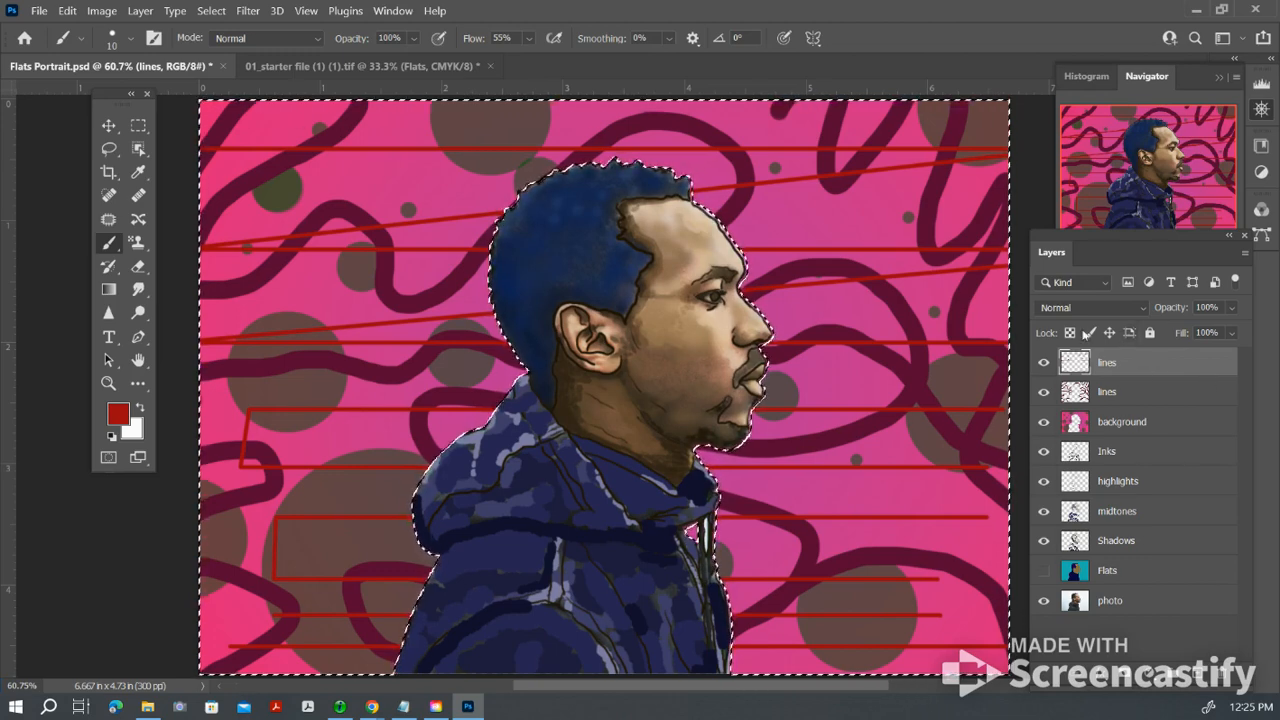
Step: Compare blend modes such as Dissolve, Color Burn, Soft Light and Exclusion on the lower lines layer, and set it to Luminosity
left_click(1140, 388)
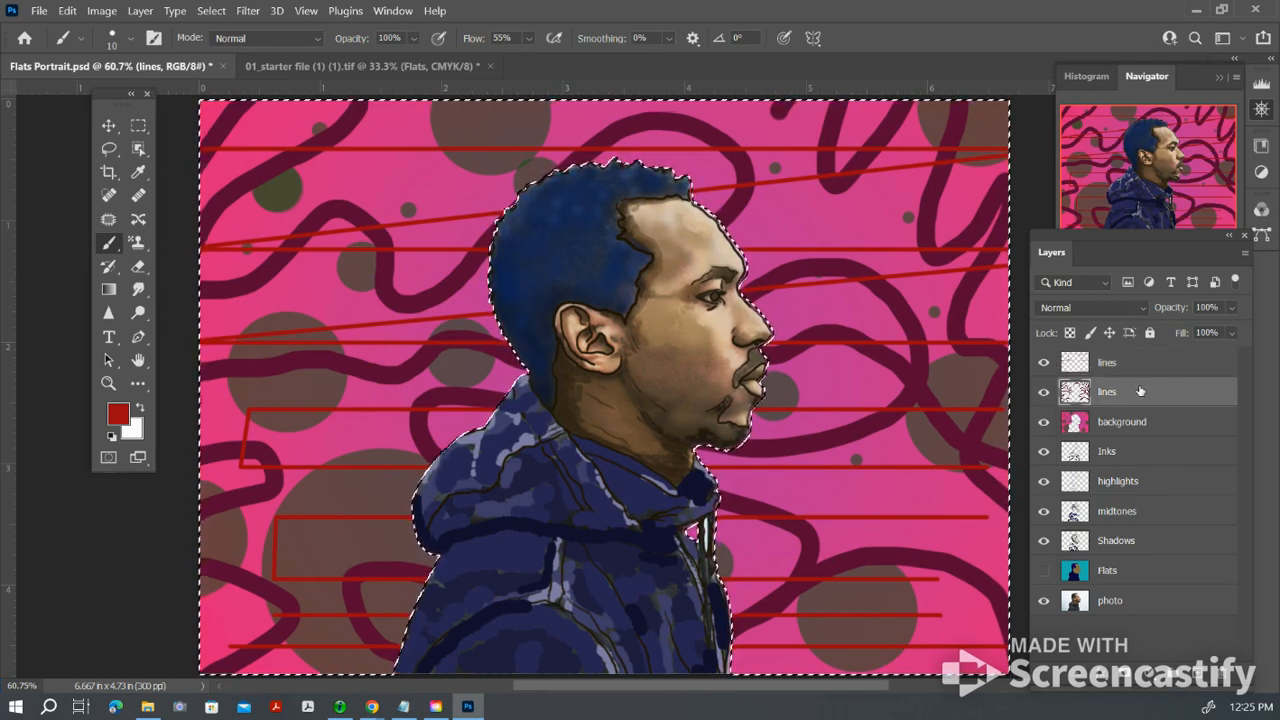
left_click(1142, 307)
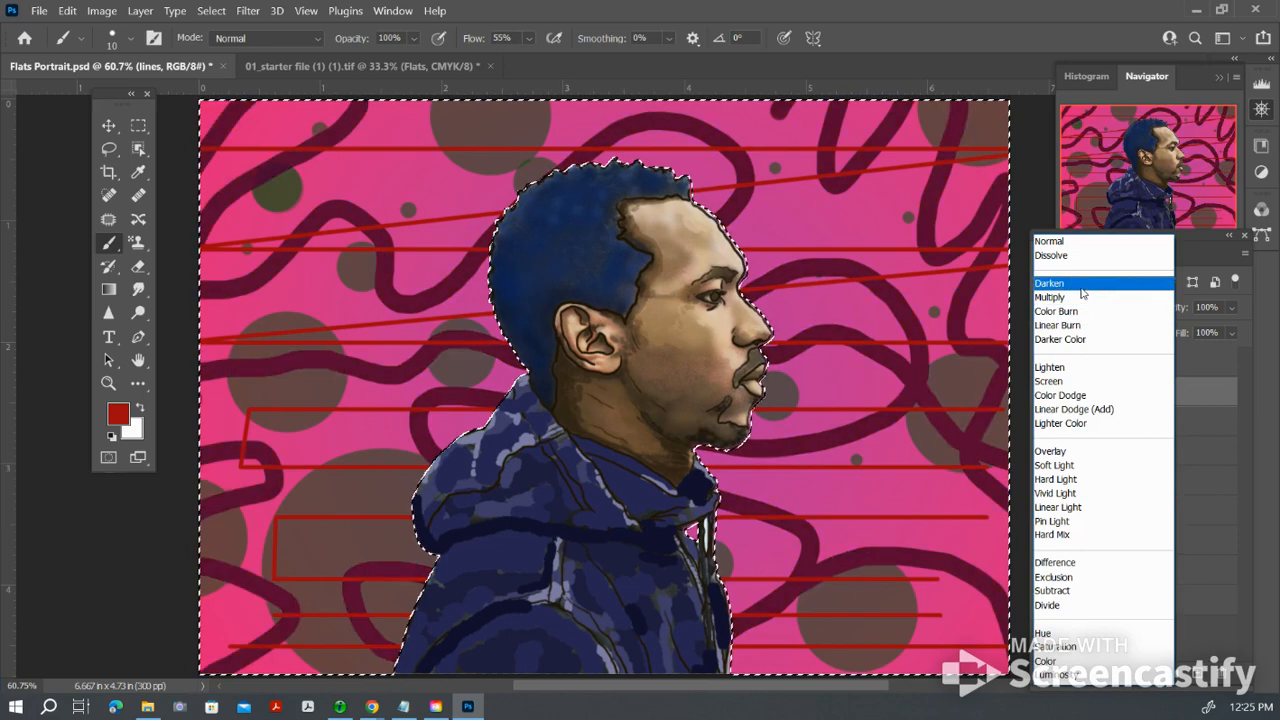
left_click(1061, 254)
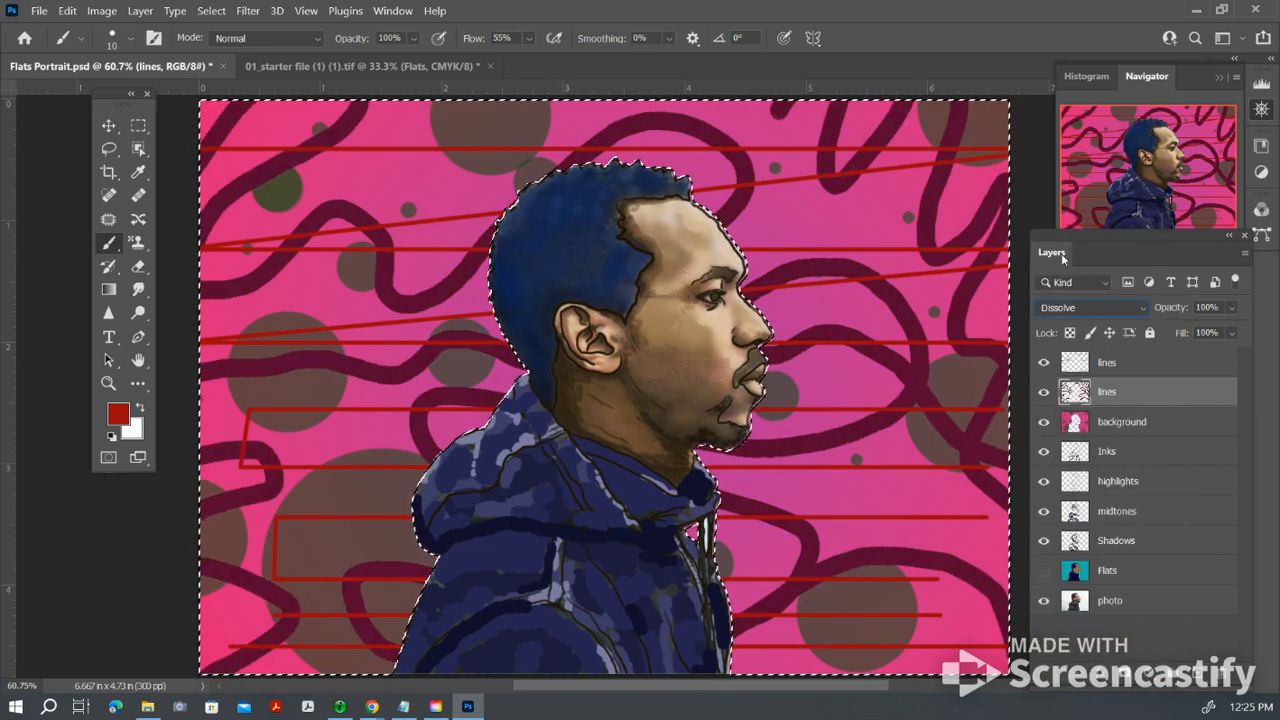
left_click(1074, 304)
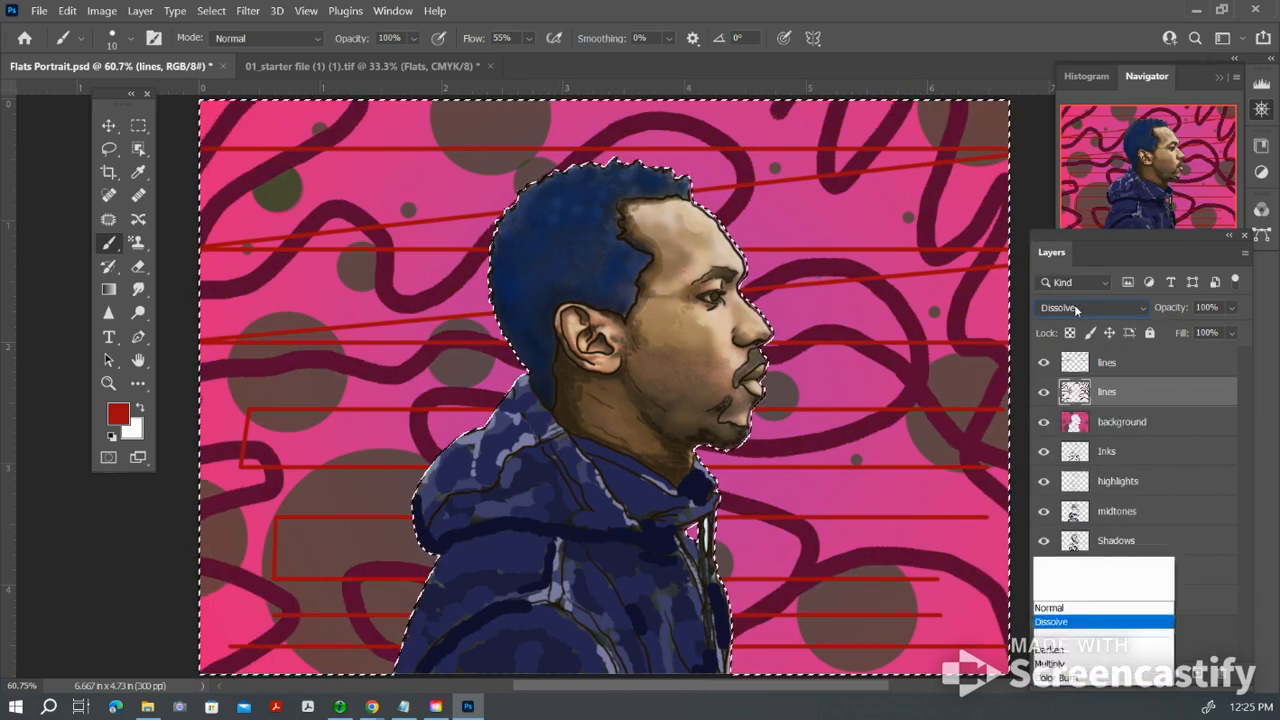
left_click(1075, 309)
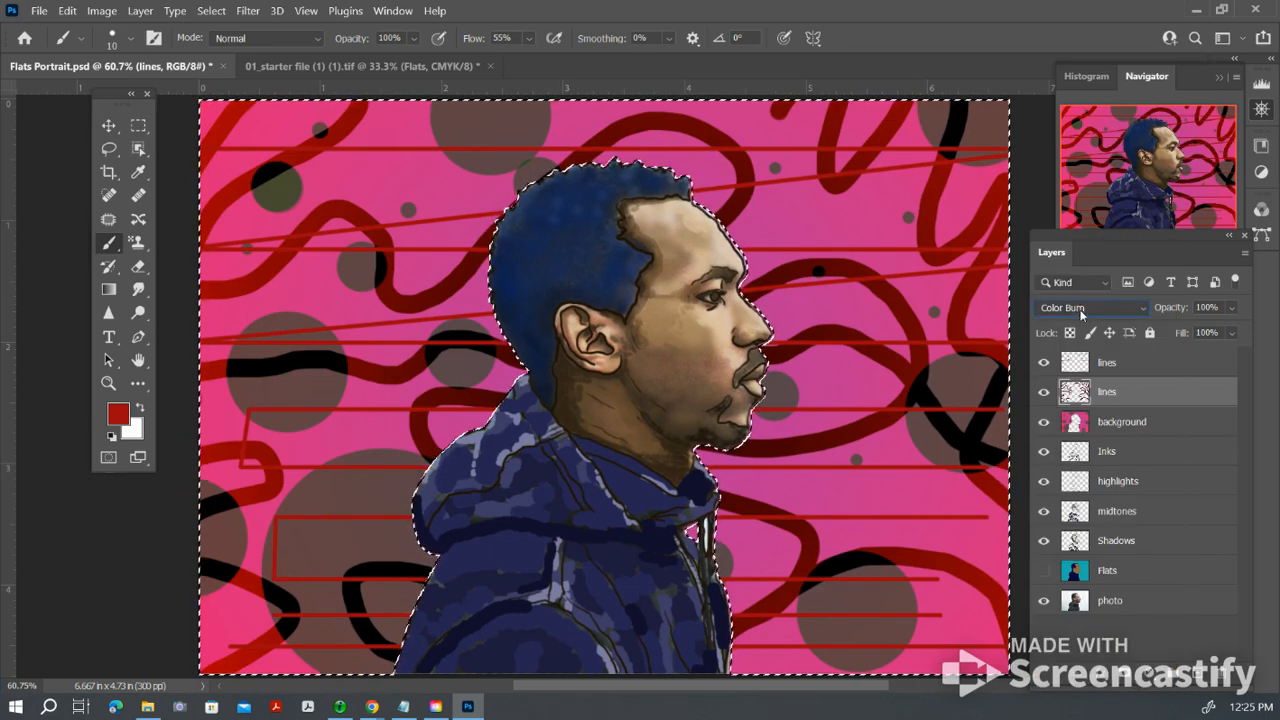
scroll(1081, 314, "down", 2)
scroll(1081, 314, "down", 4)
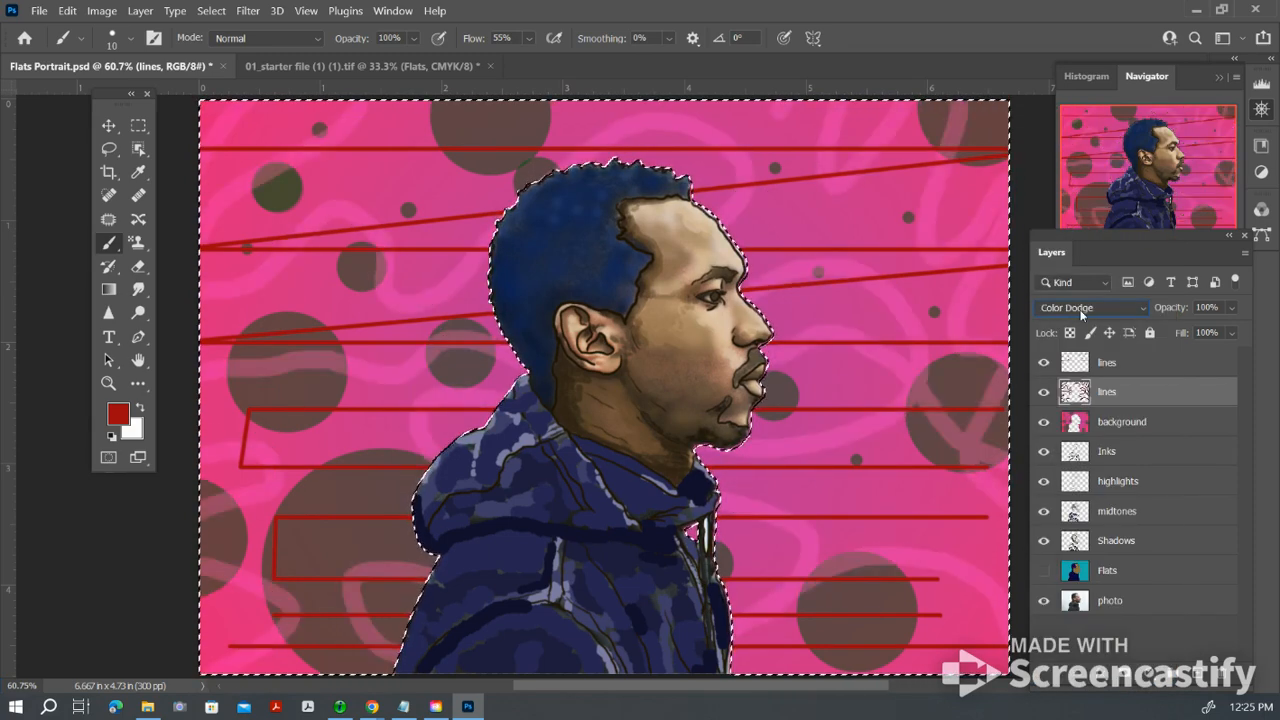
scroll(1081, 314, "down", 5)
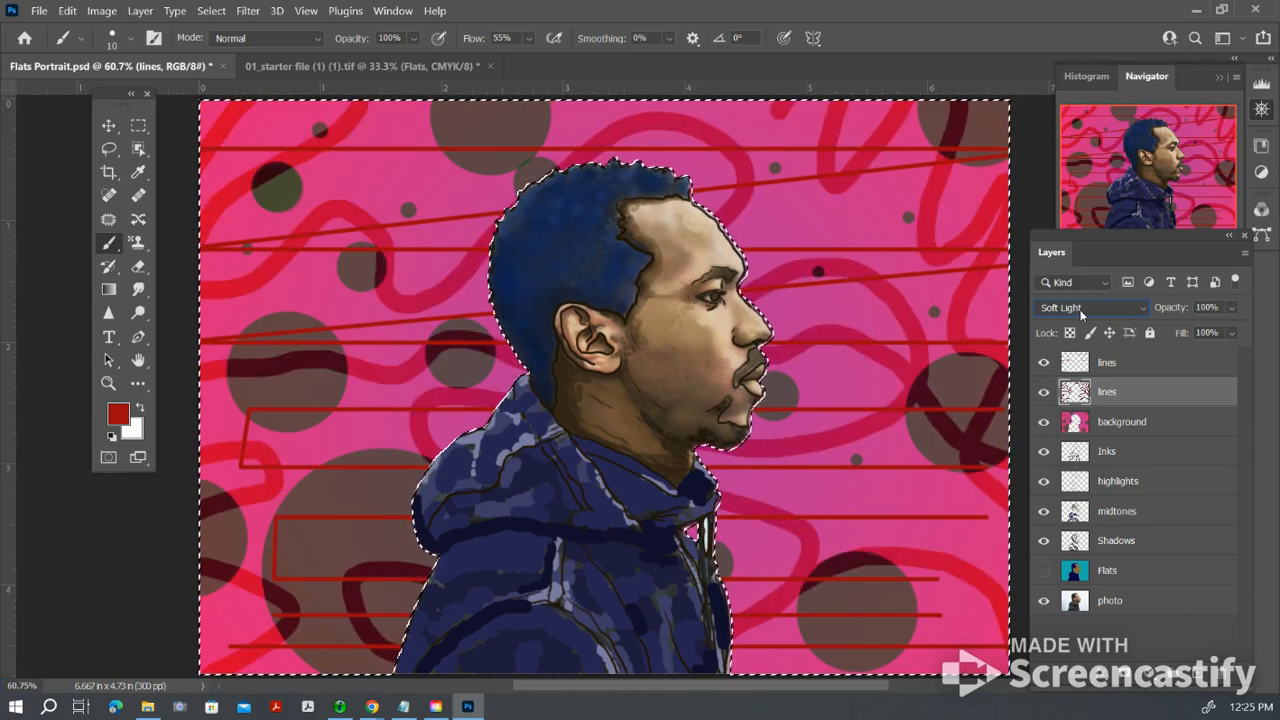
scroll(1081, 314, "down", 3)
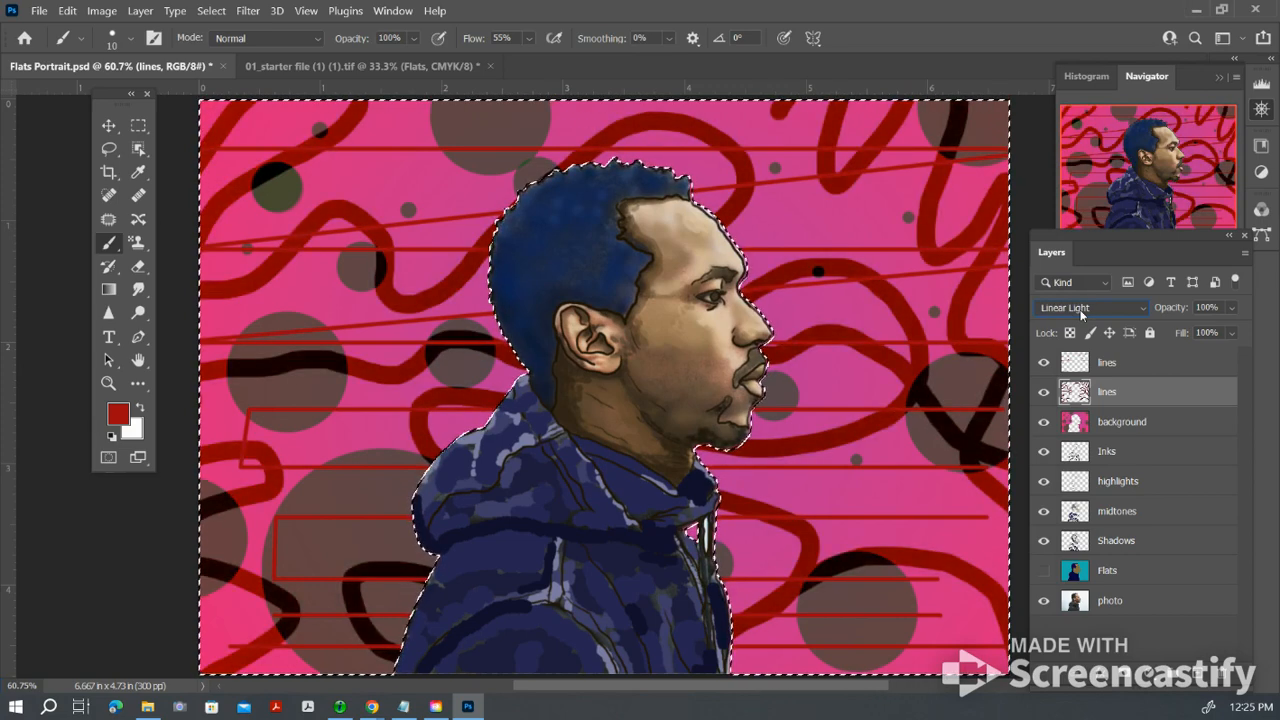
scroll(1081, 314, "down", 4)
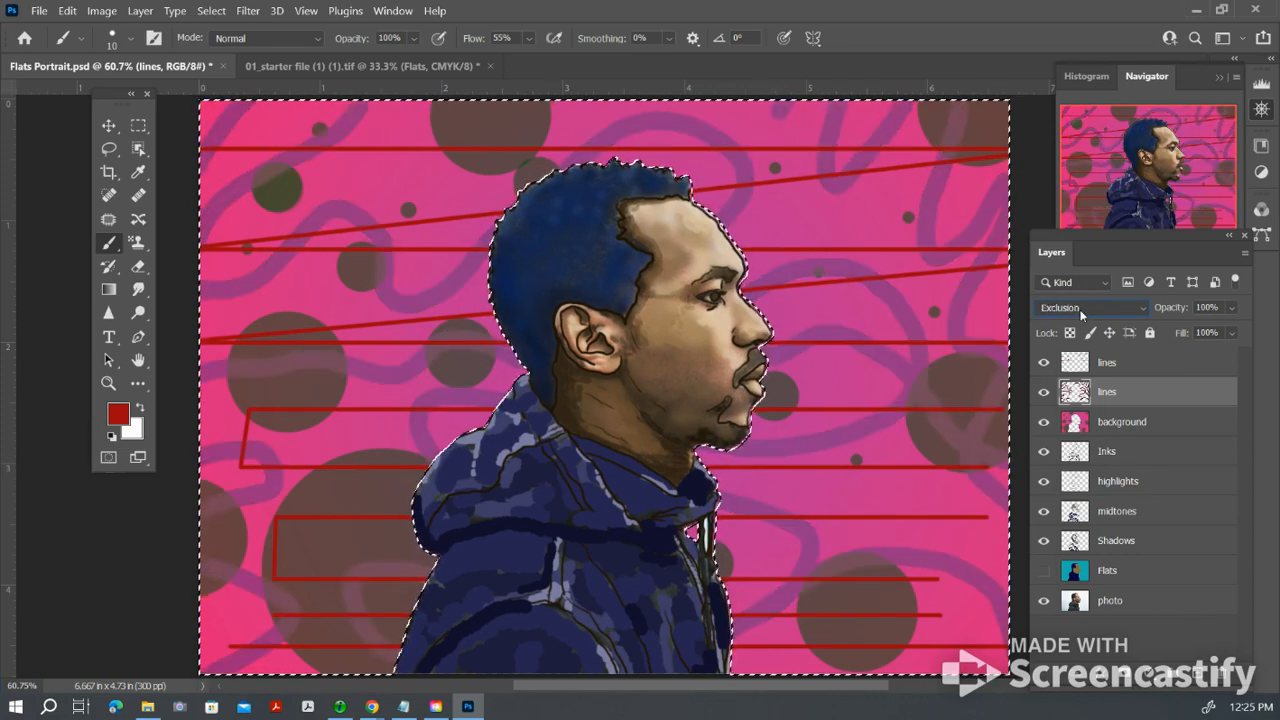
scroll(1081, 314, "down", 2)
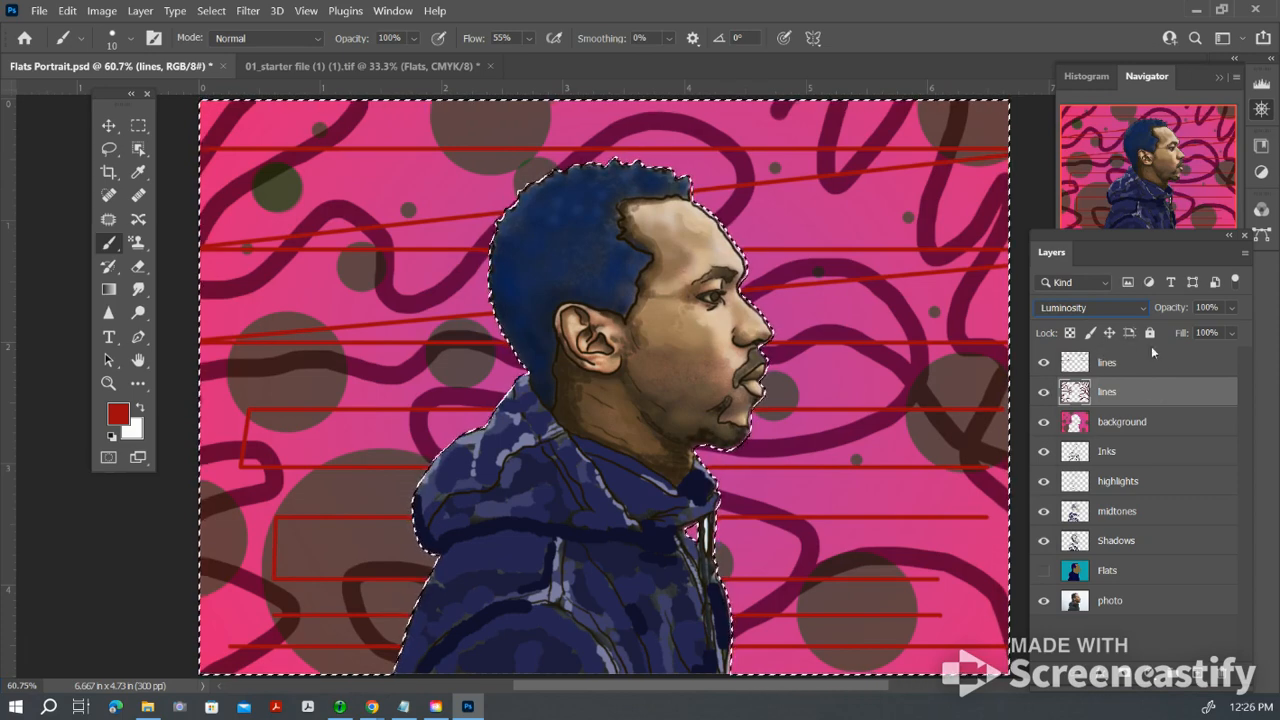
Step: Apply Outer Glow, Inner Shadow and Inner Glow effects to the upper lines layer, keeping fill opacity at 100%
left_click(1172, 366)
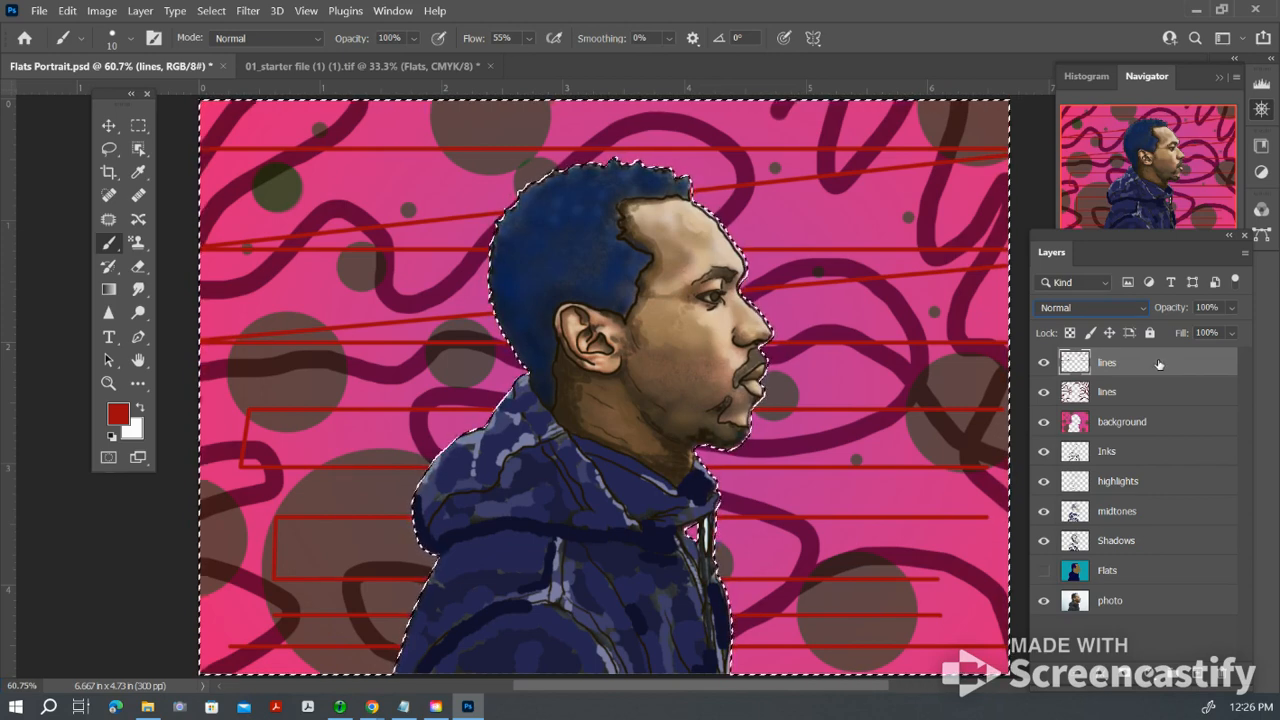
double_click(1159, 364)
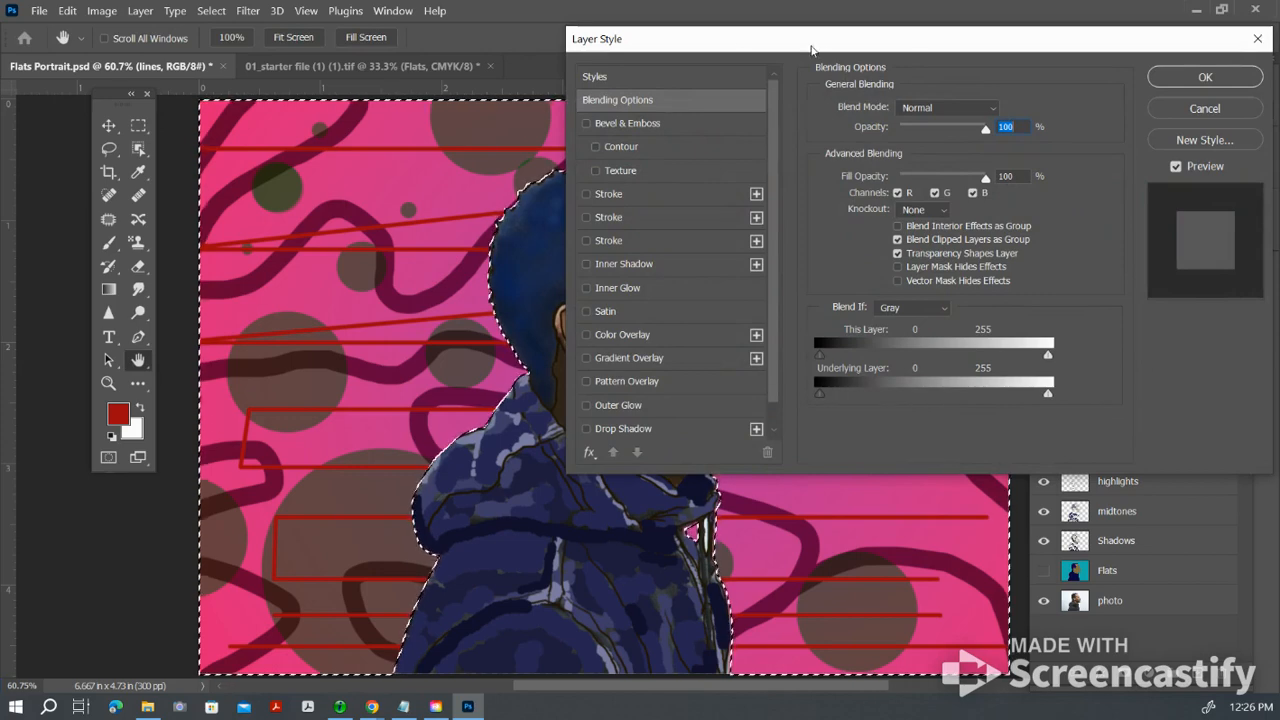
left_click_drag(735, 42, 798, 55)
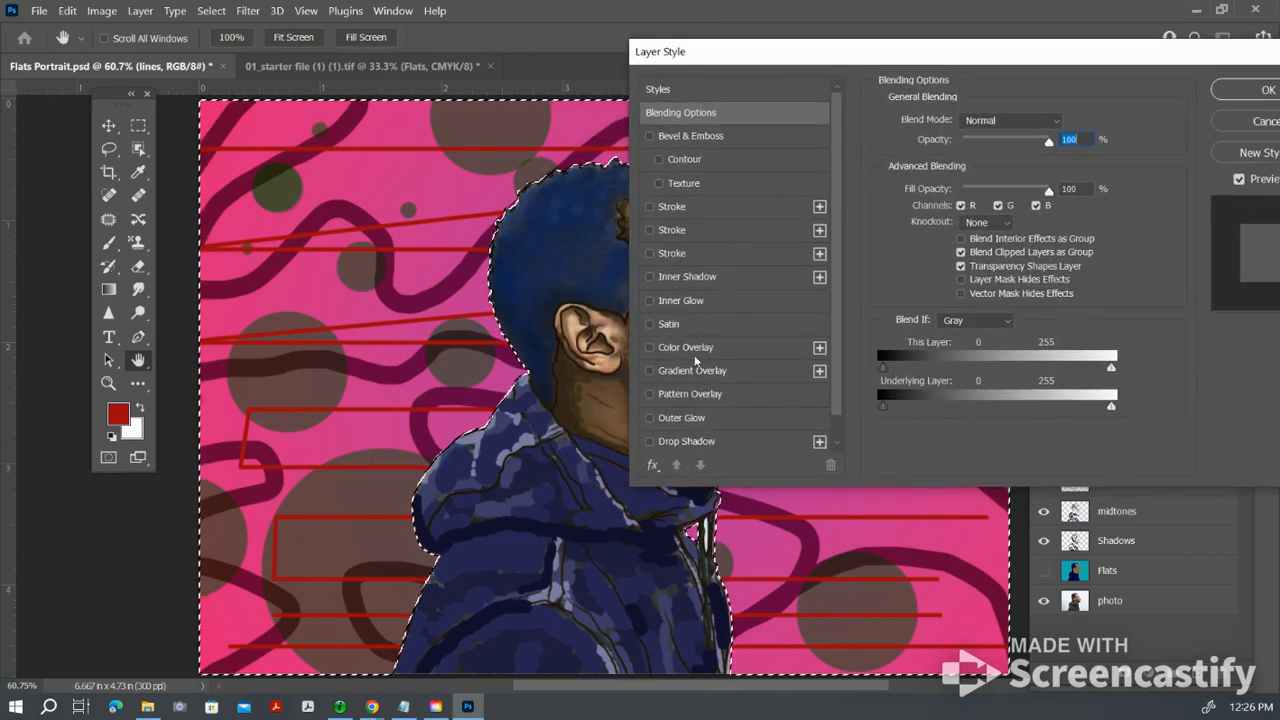
left_click(650, 418)
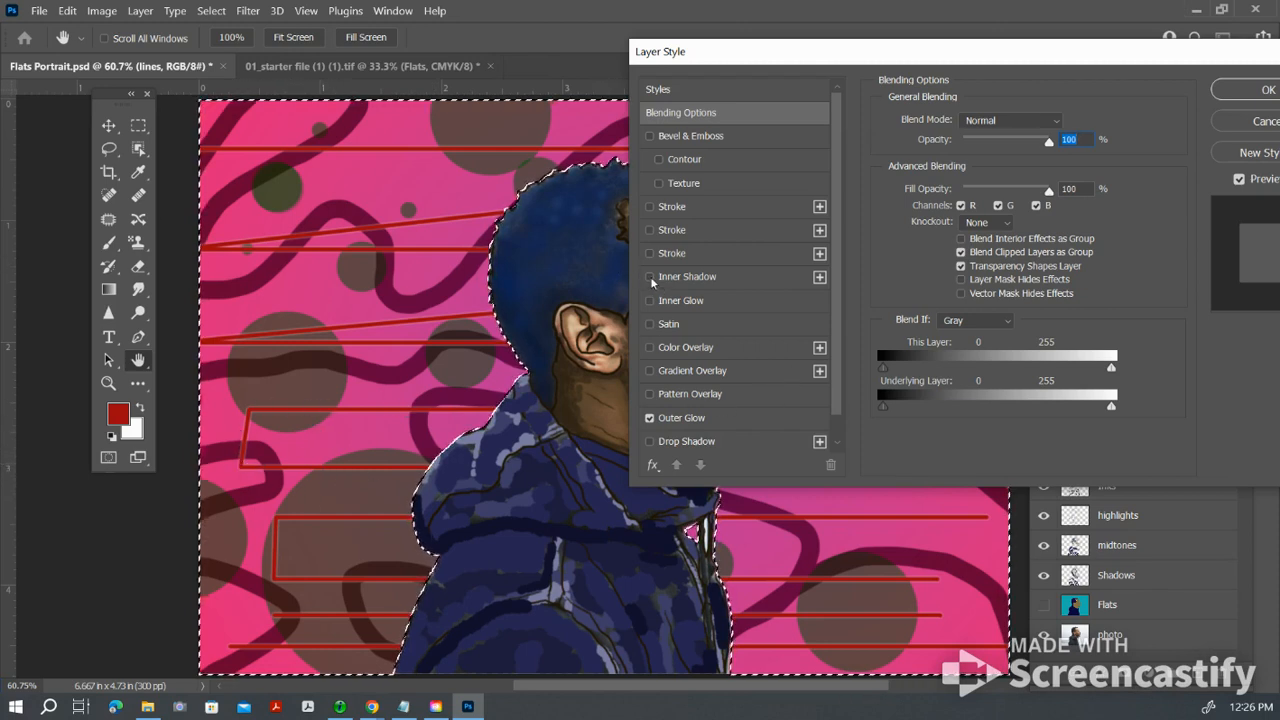
left_click(650, 277)
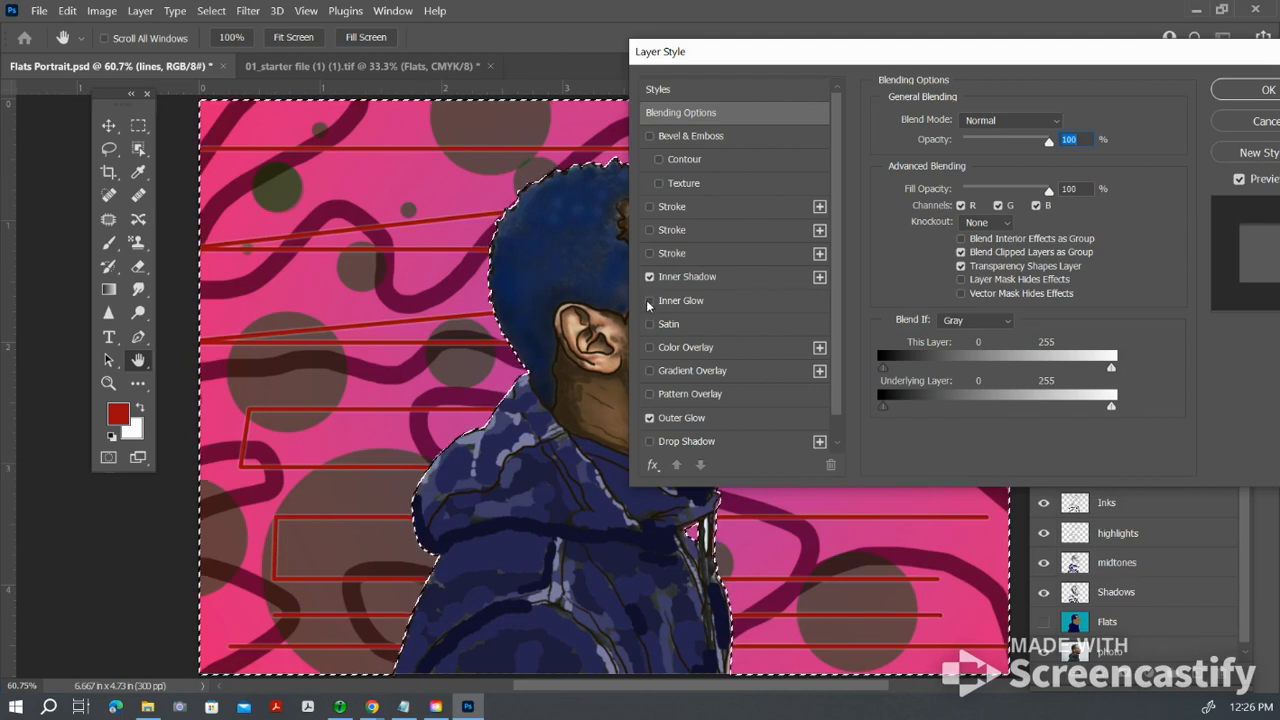
left_click(650, 301)
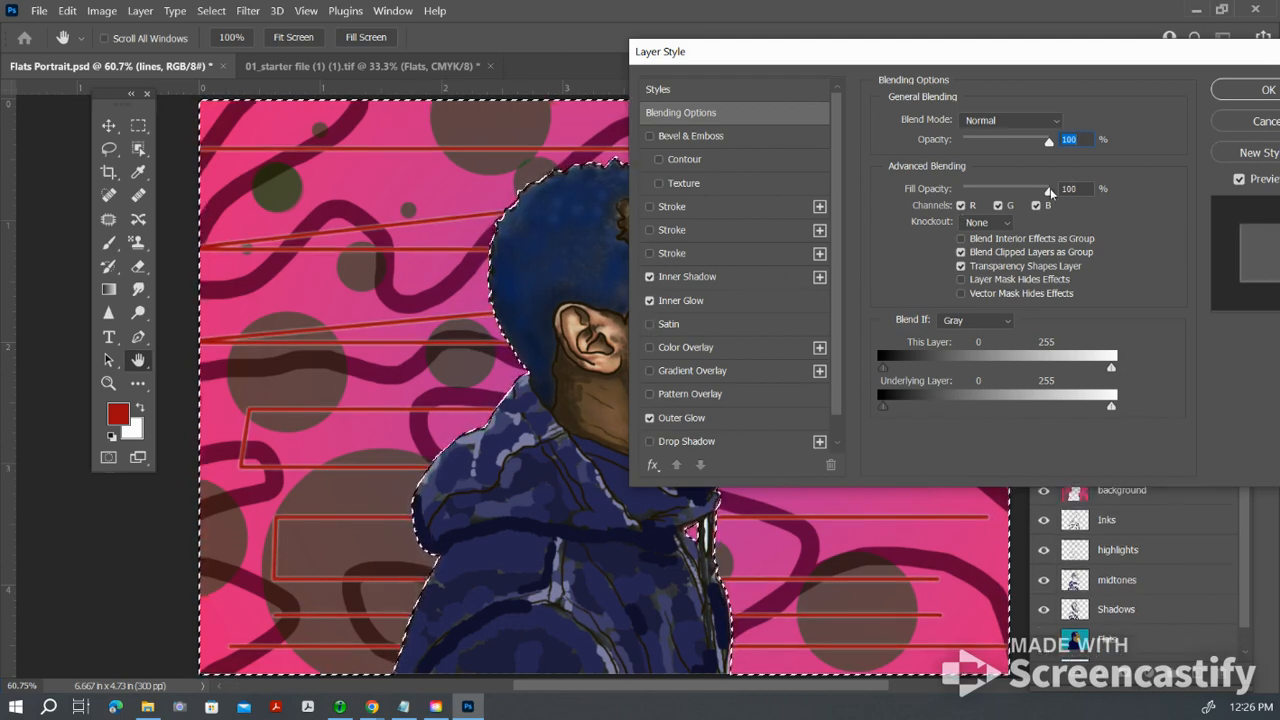
mouse_move(1031, 194)
left_mouse_down()
mouse_move(996, 196)
mouse_move(1048, 192)
left_mouse_up()
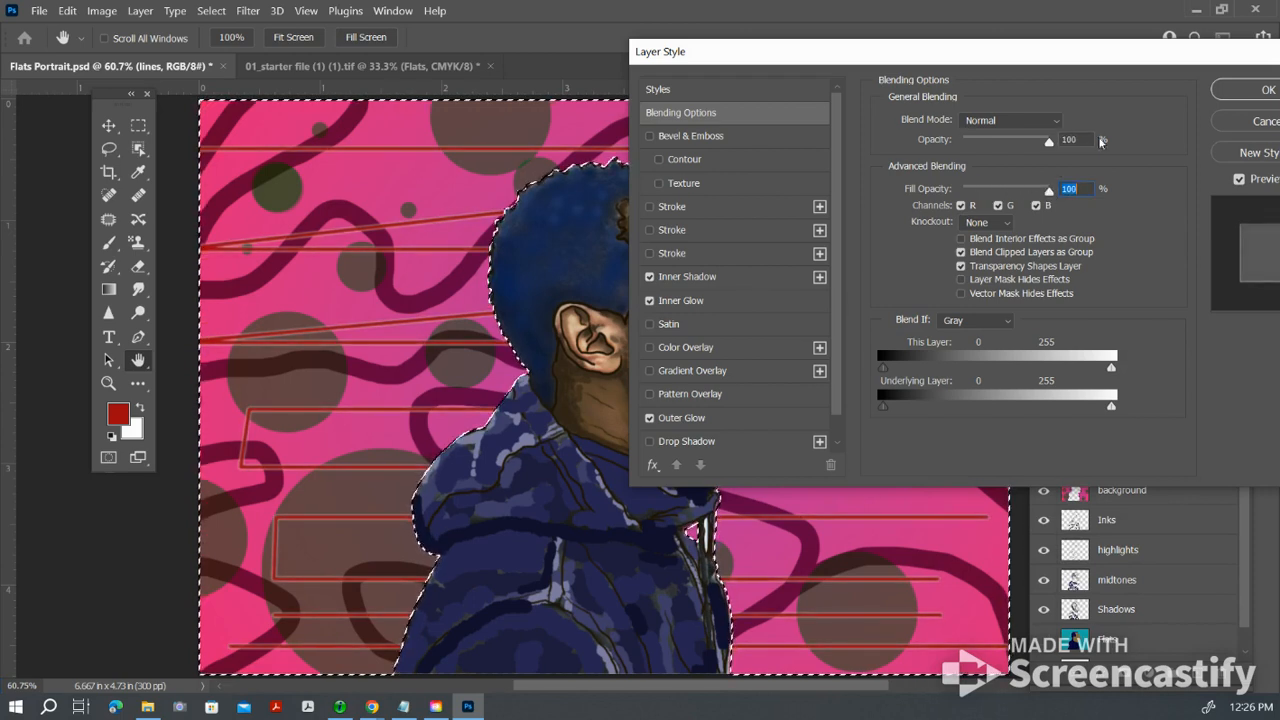
left_click_drag(1136, 63, 1009, 55)
left_click(1162, 89)
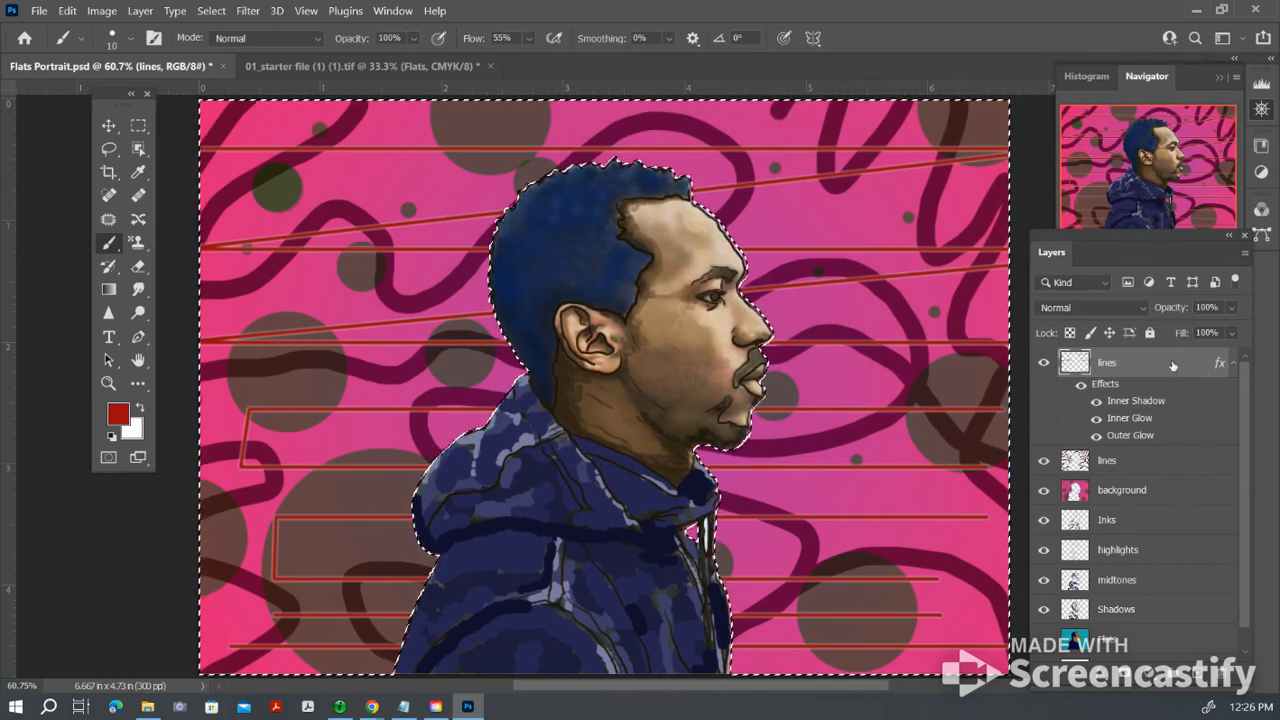
Step: Open the list of file commands for the portrait document
left_click(38, 11)
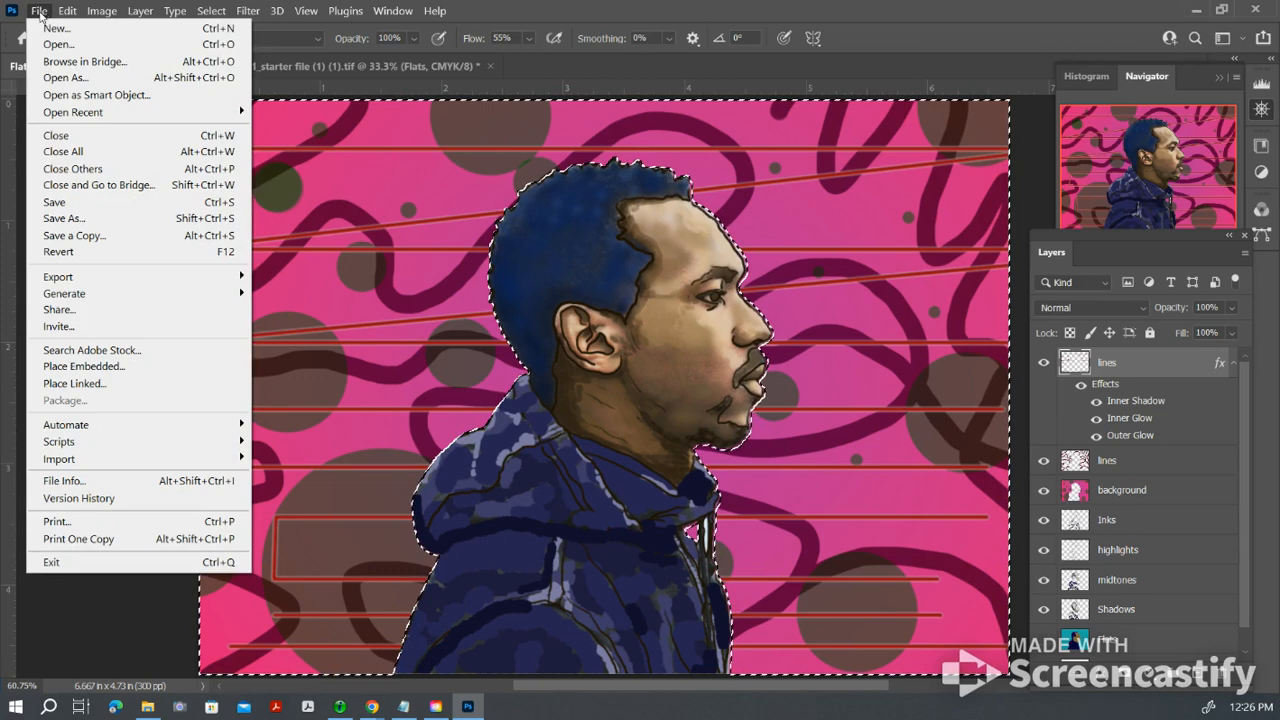